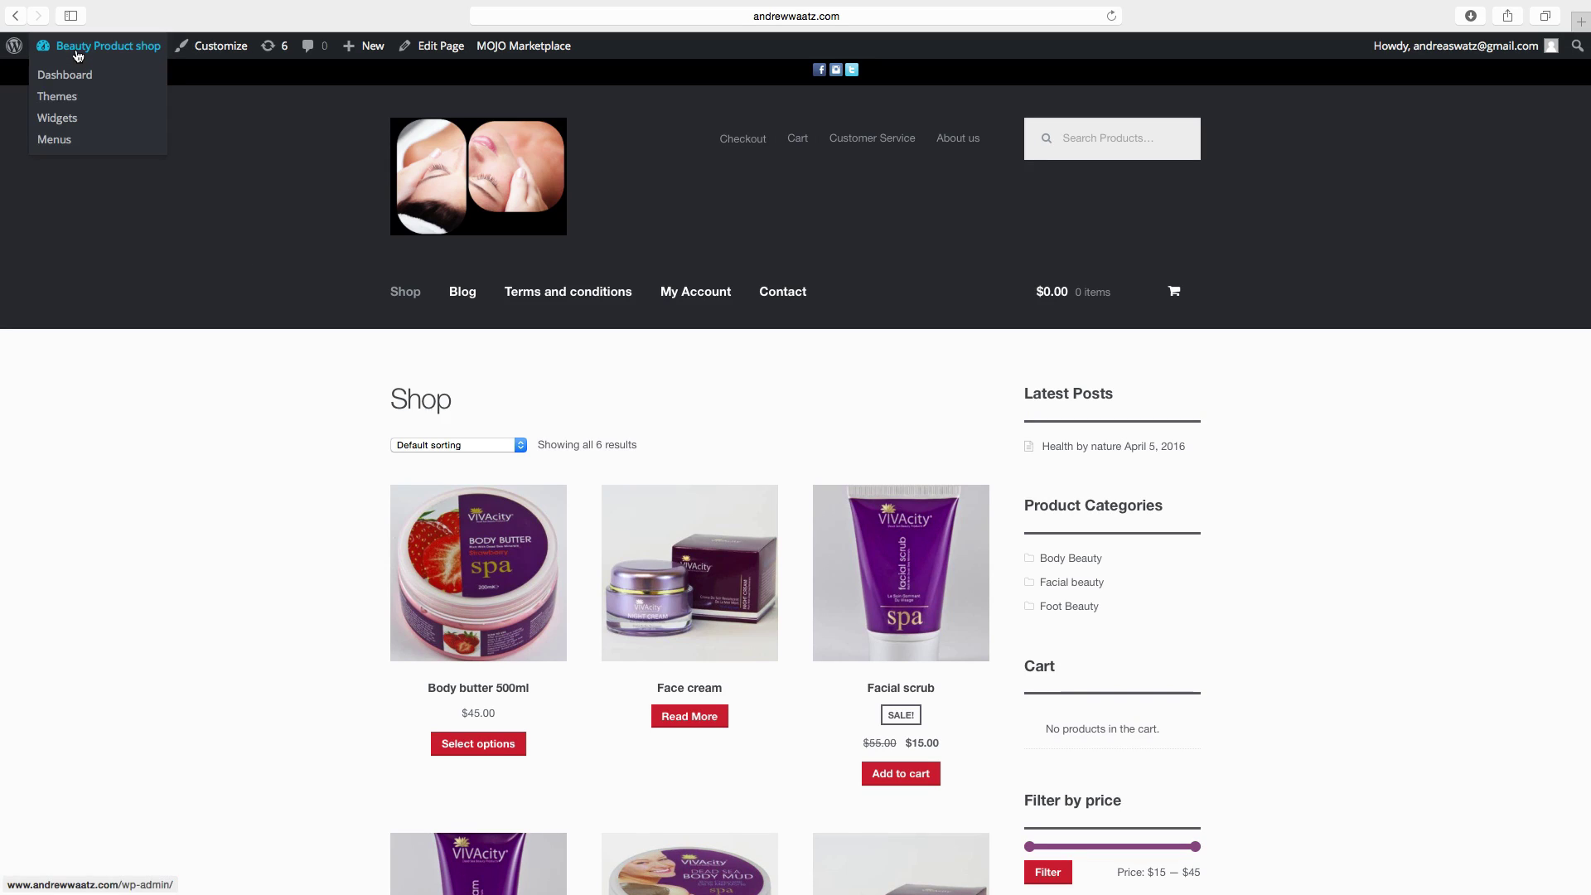
# - Go from the storefront to the WooCommerce Settings General tab through the admin Dashboard
pyautogui.click(77, 48)
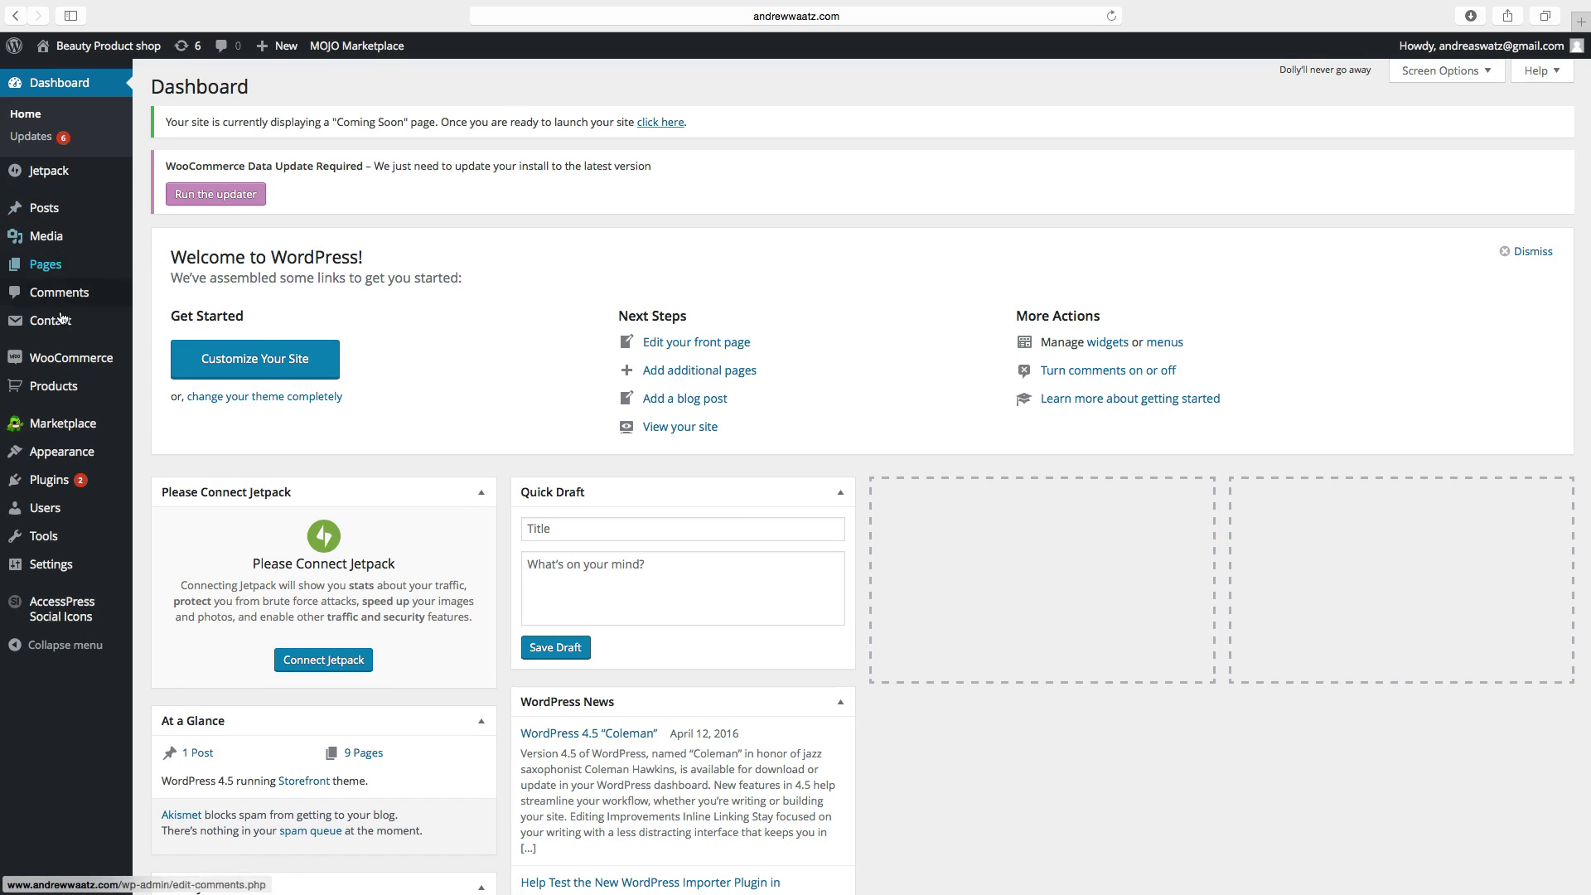
pyautogui.moveTo(55, 362)
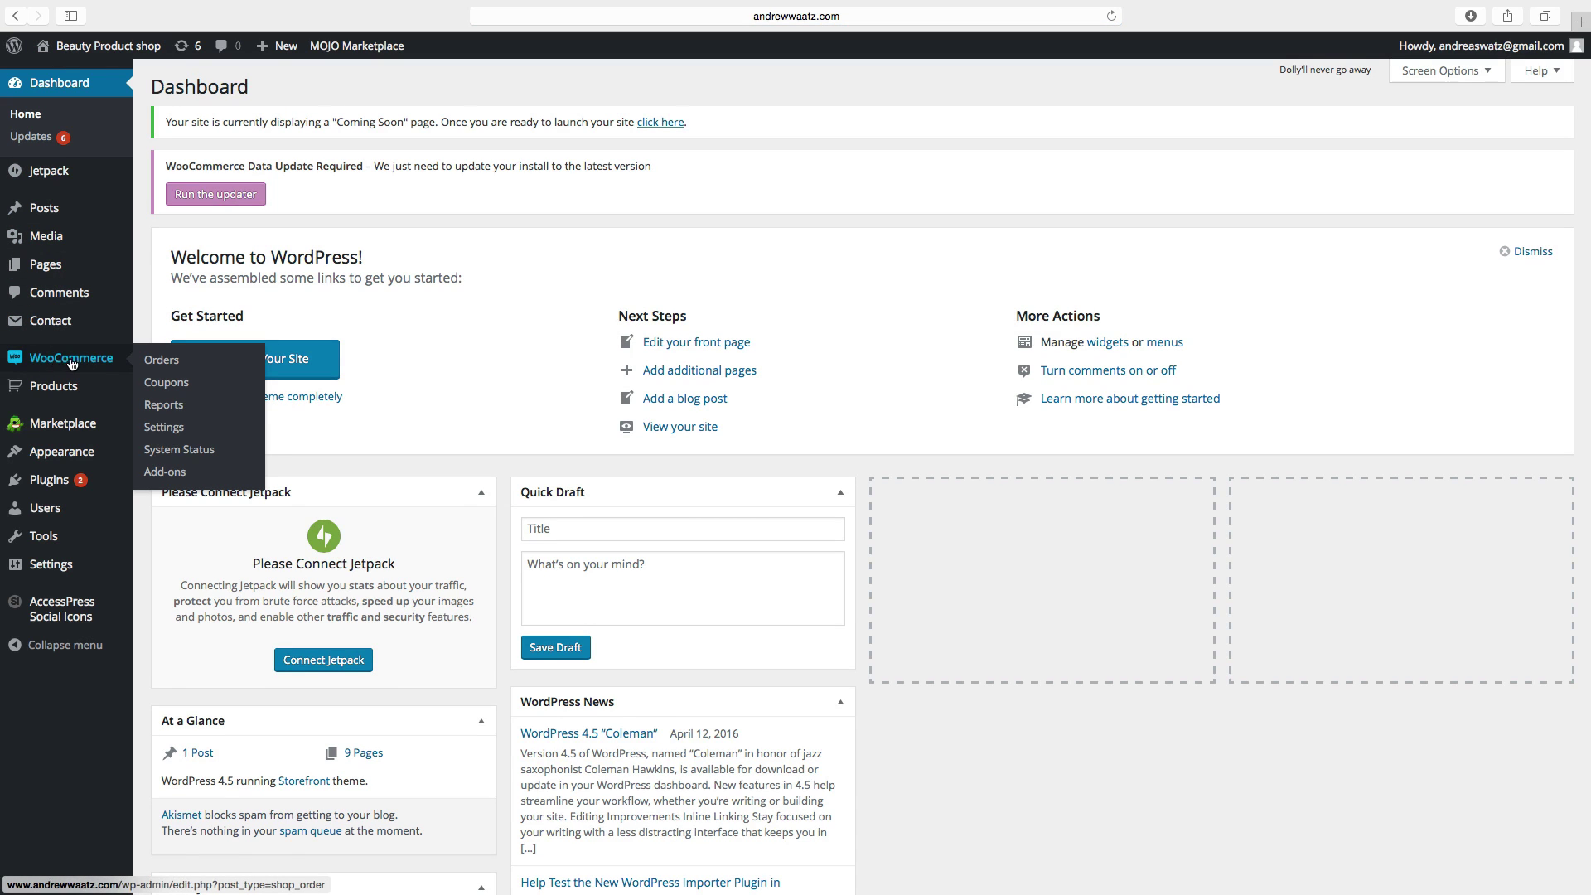
pyautogui.click(169, 432)
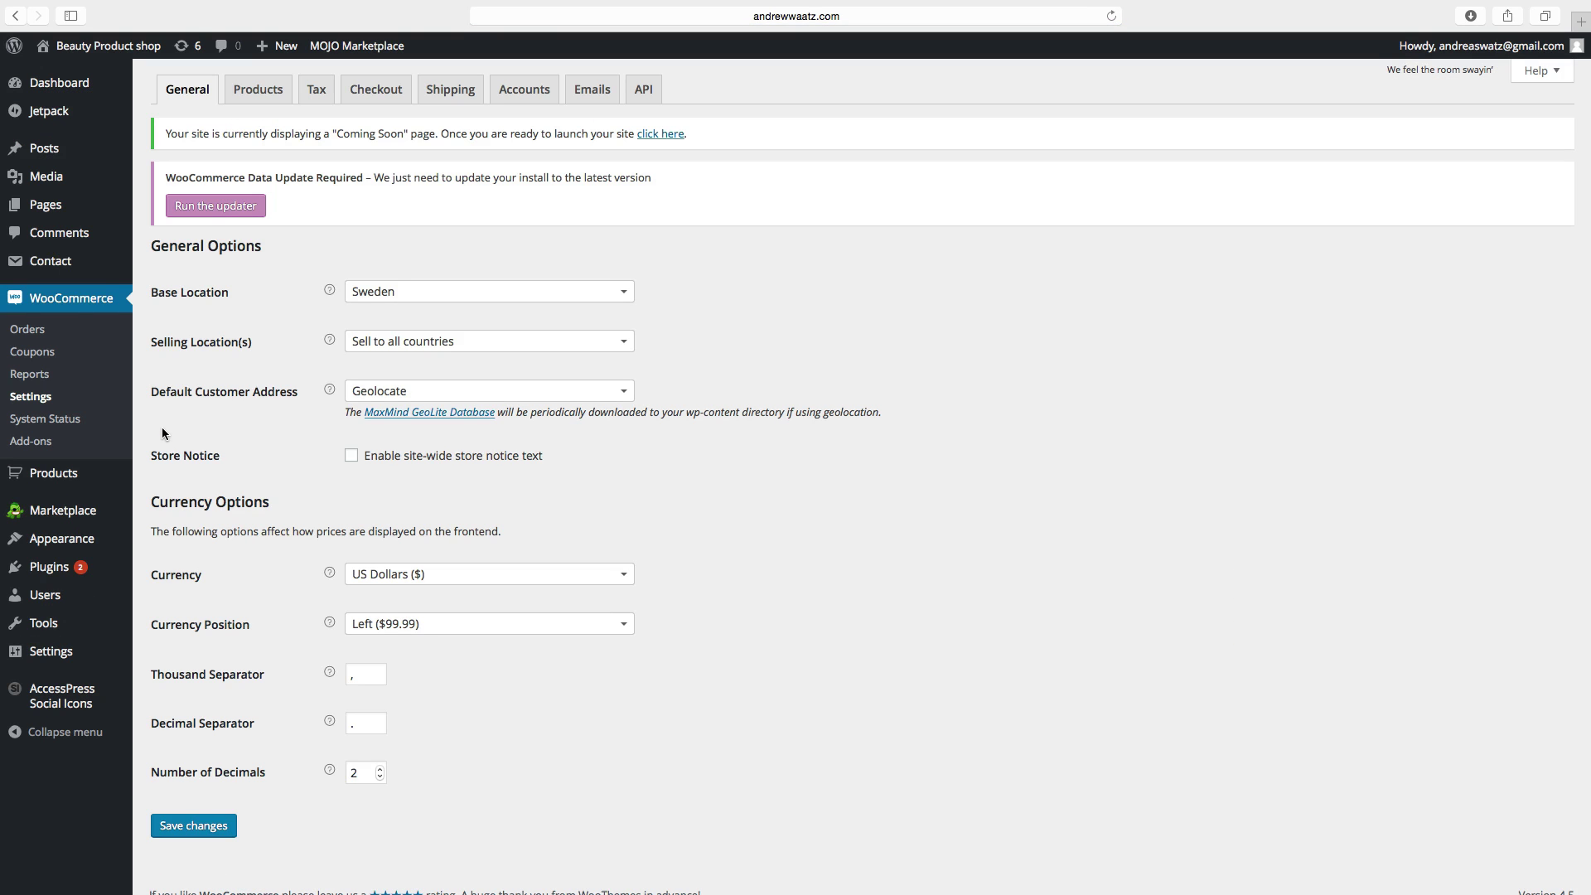
# - Switch WooCommerce Settings to the Tax tab to see the tax options
pyautogui.click(322, 91)
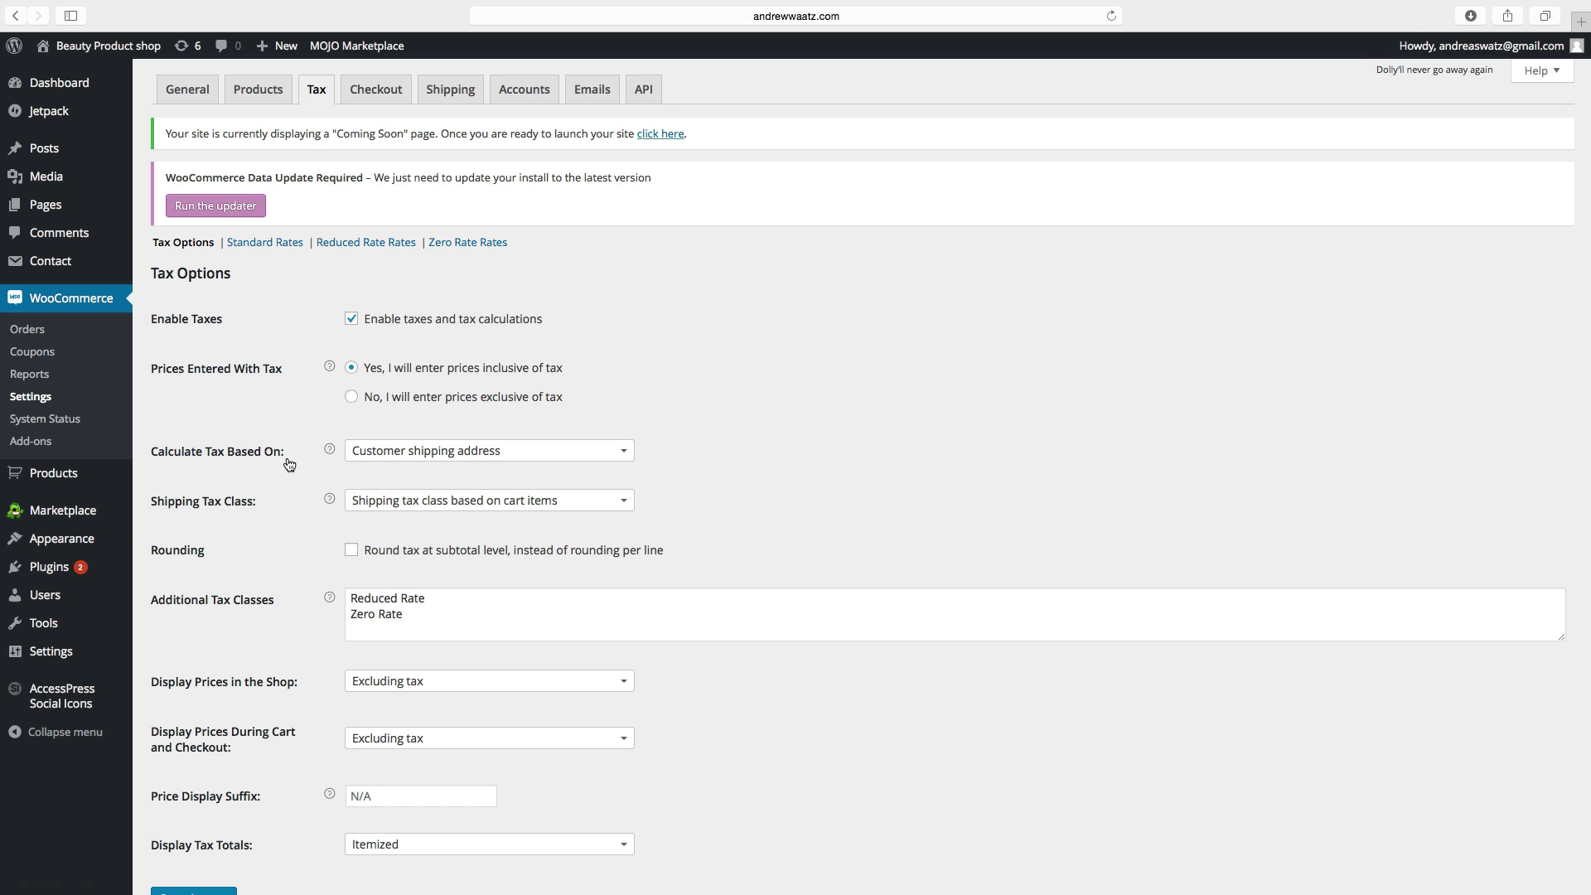
pyautogui.click(379, 454)
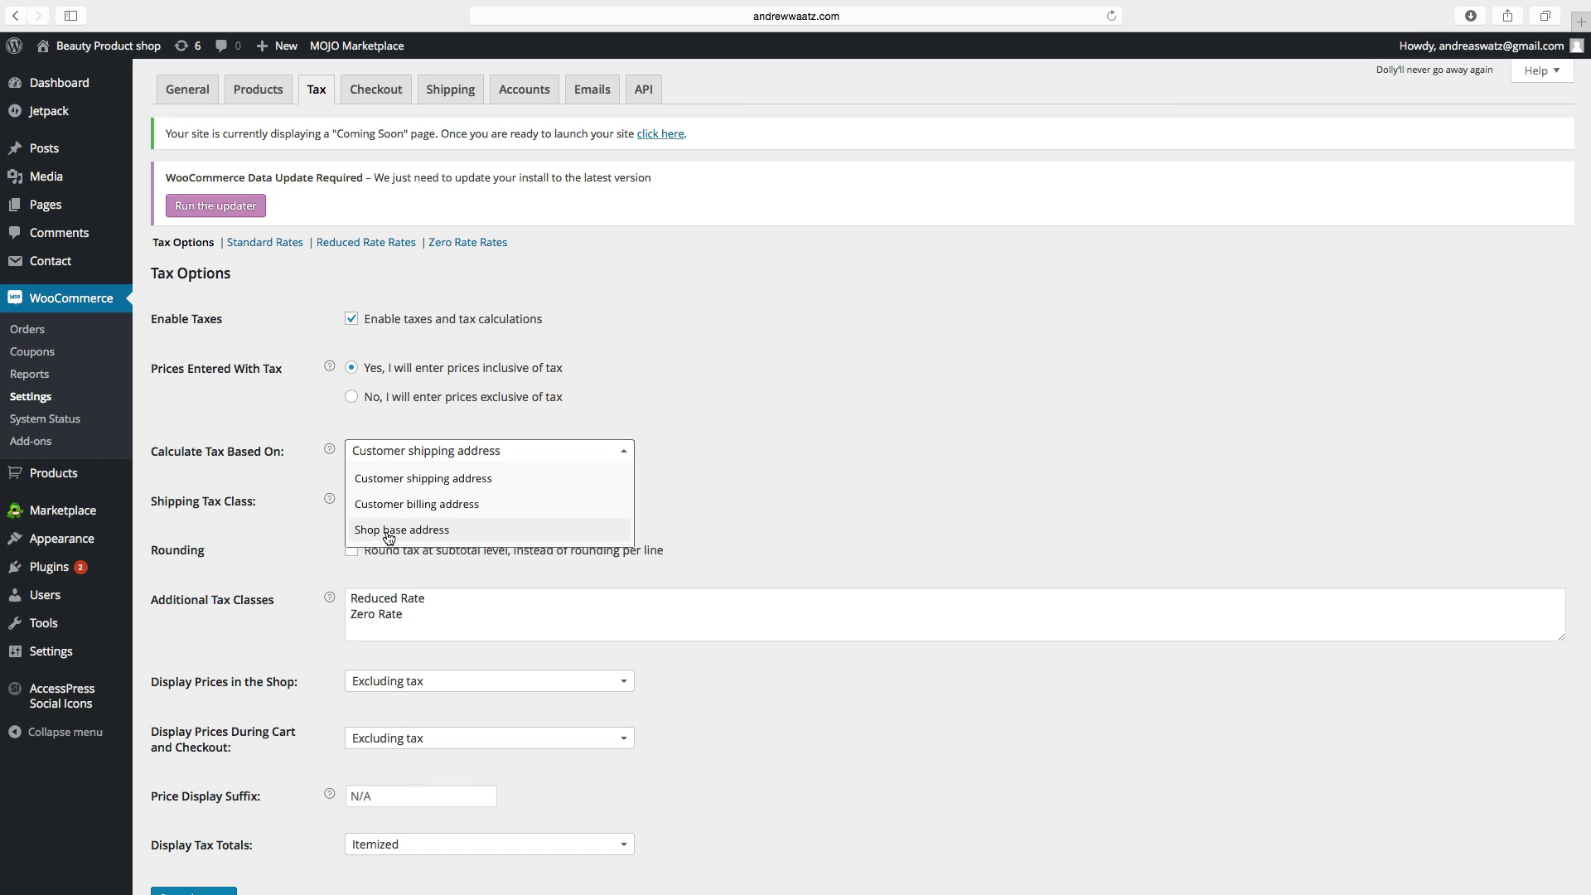
pyautogui.click(407, 481)
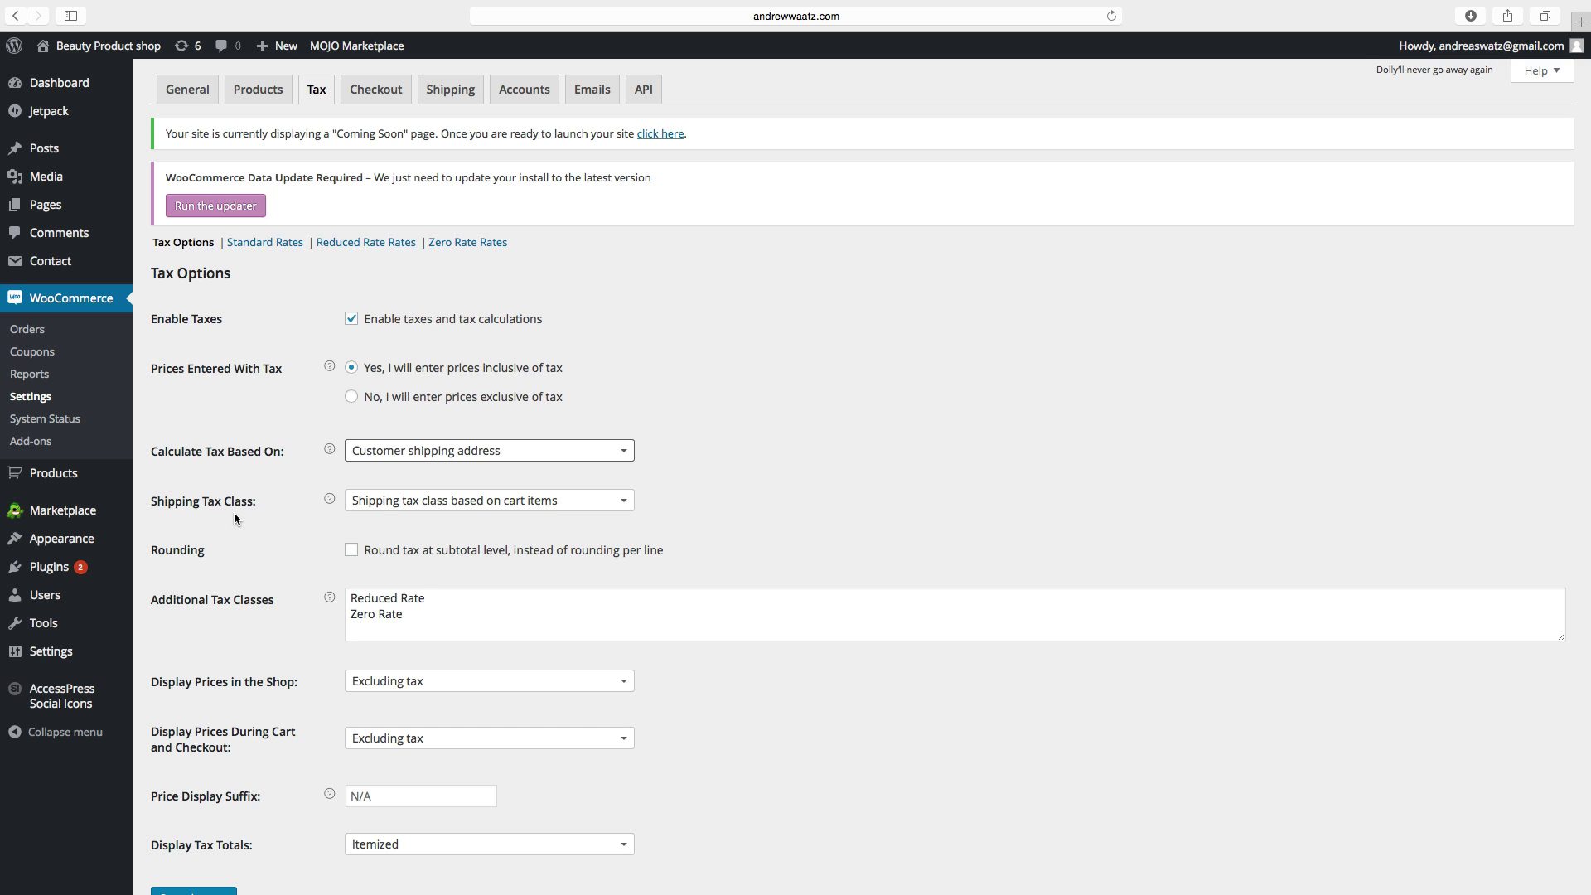
# - Set Shipping Tax Class to Standard and enable rounding tax at subtotal level
pyautogui.click(404, 503)
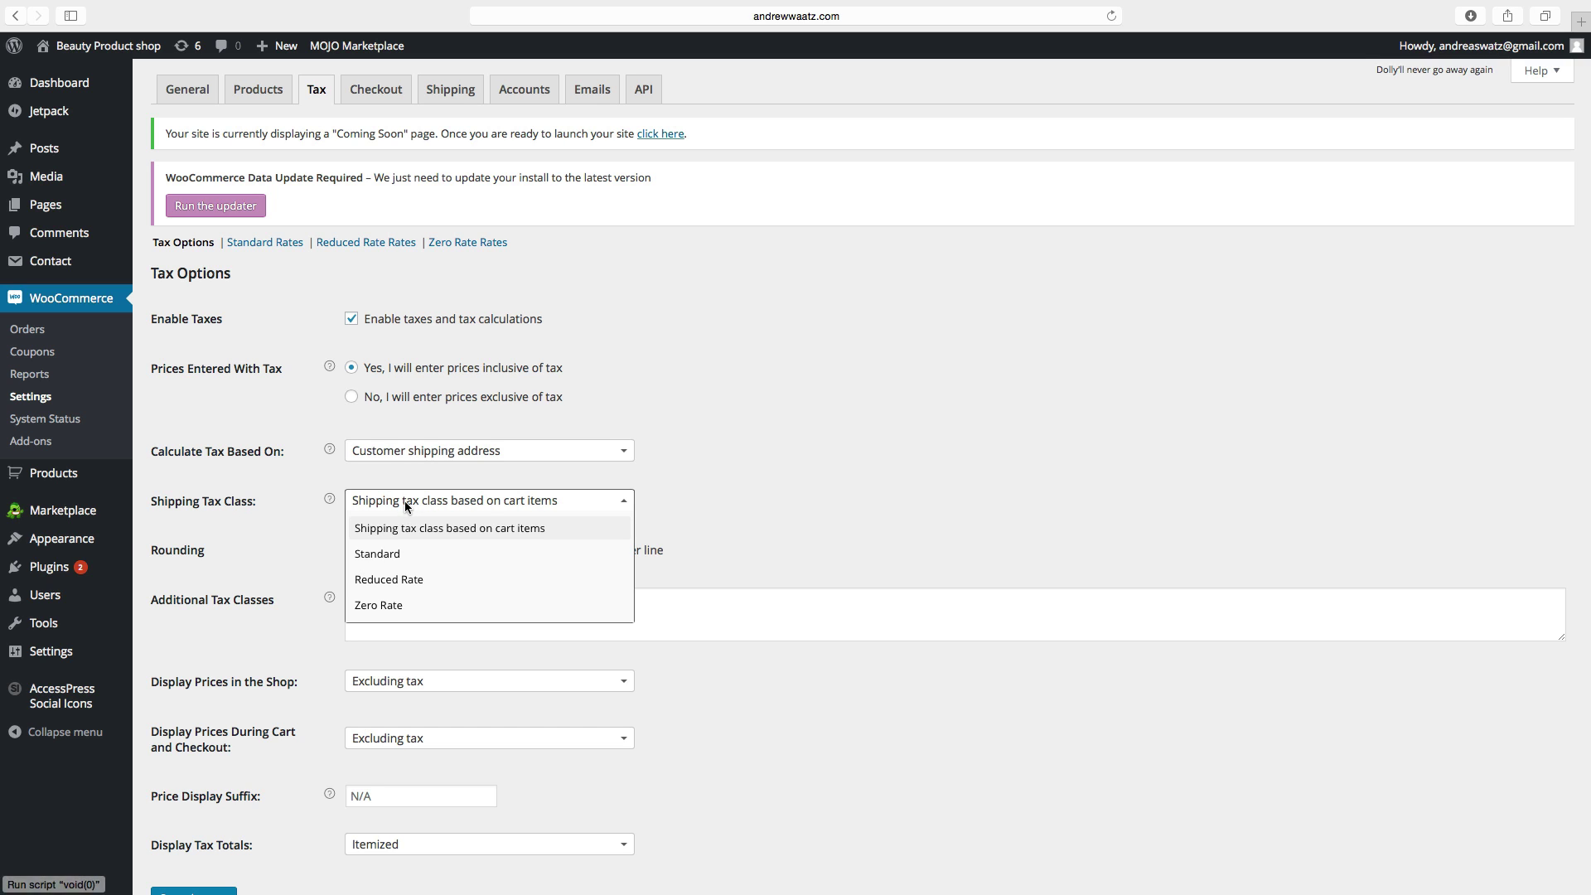
pyautogui.click(405, 504)
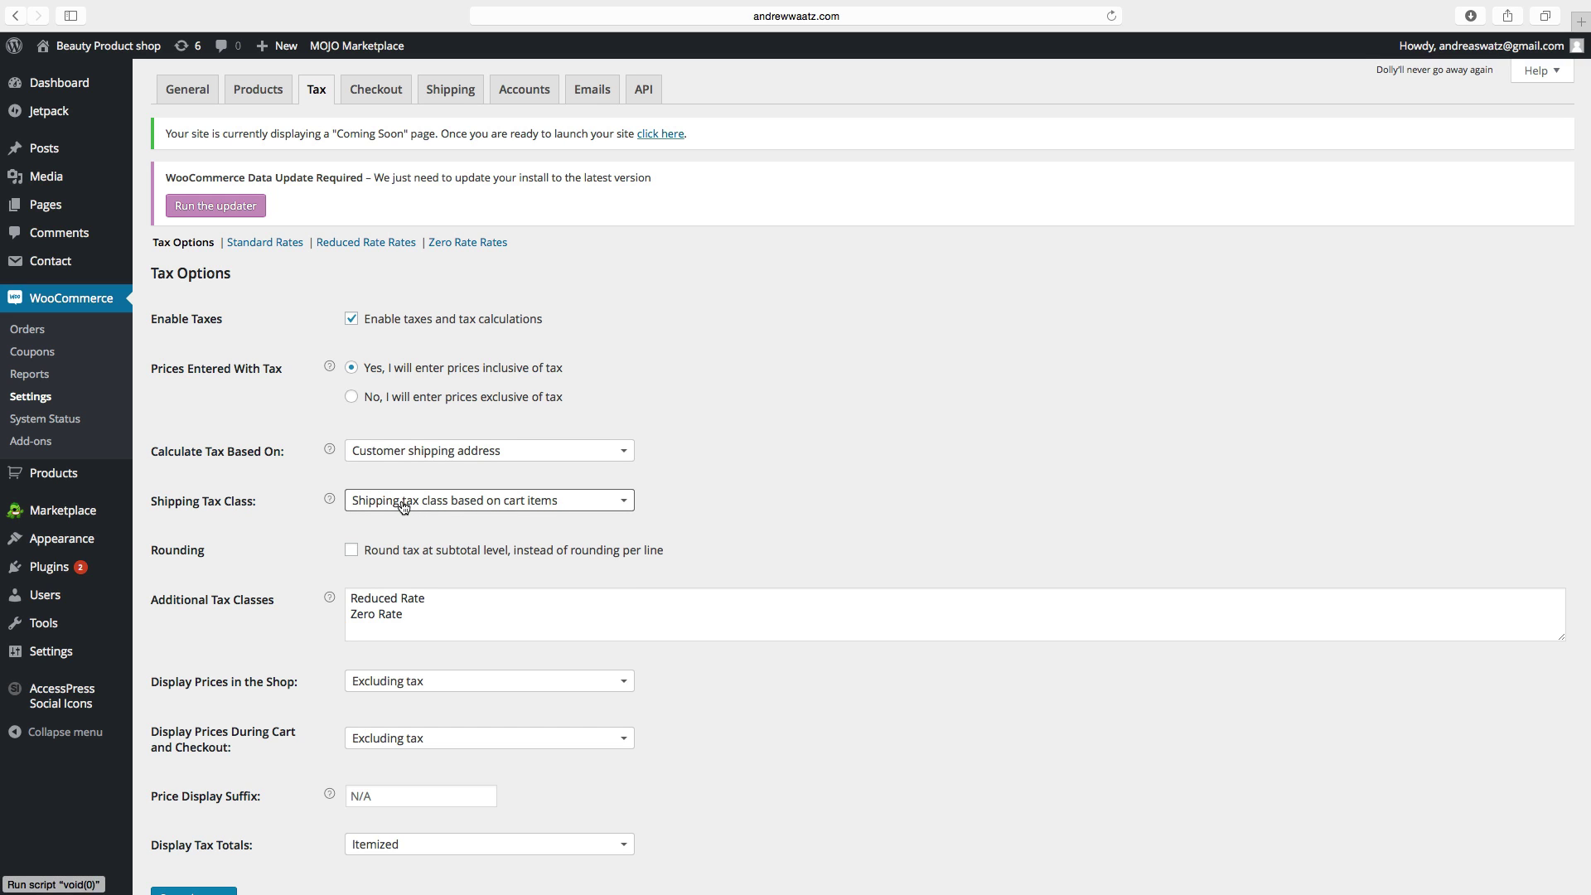
pyautogui.click(403, 504)
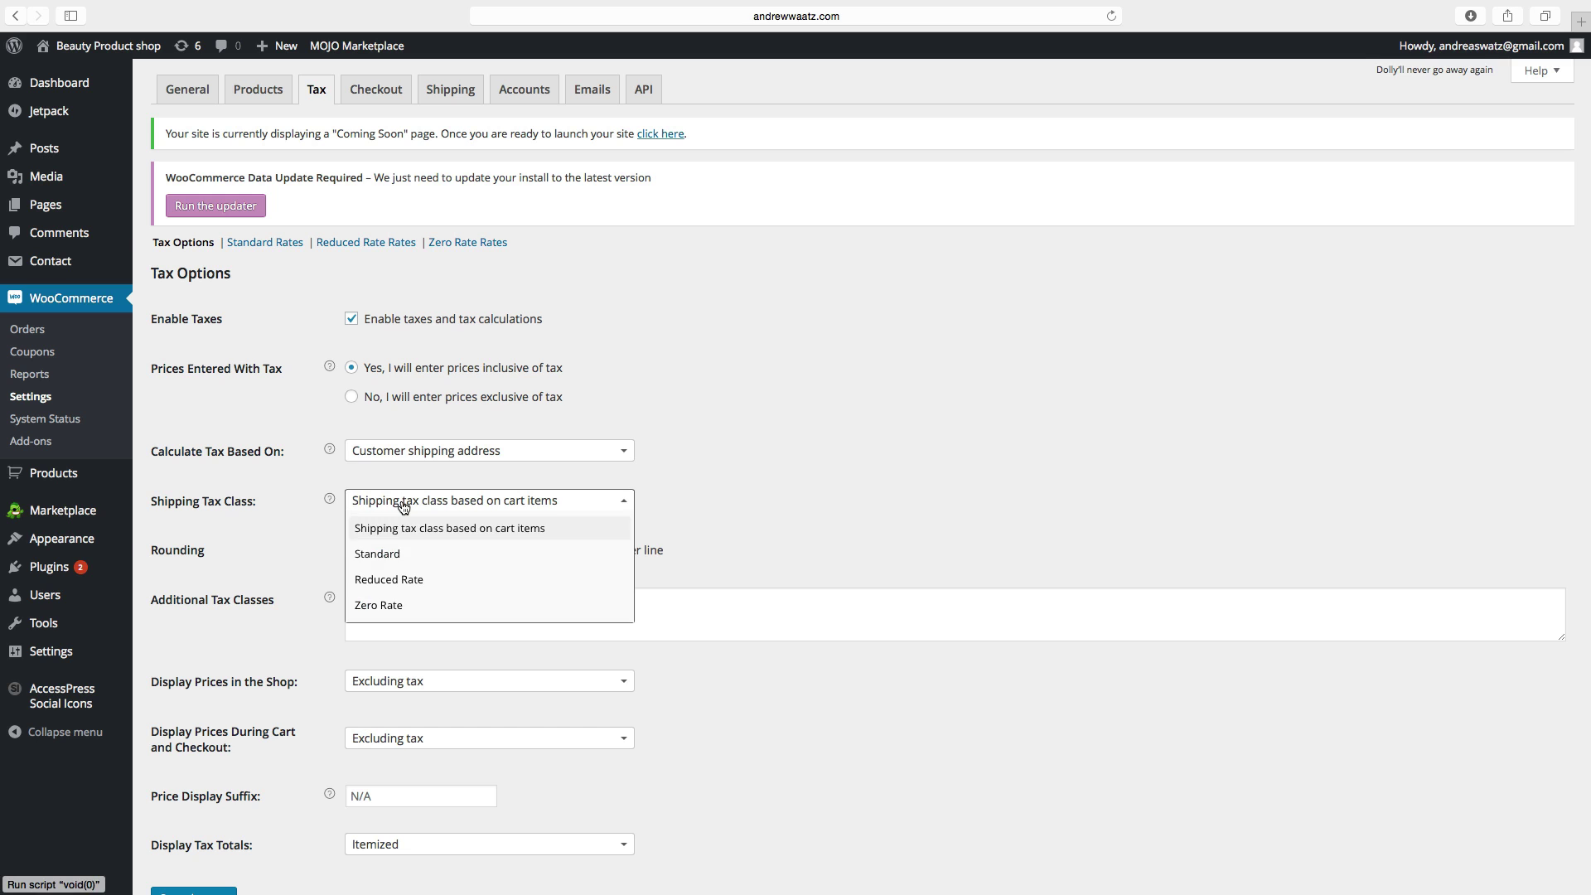
pyautogui.click(398, 562)
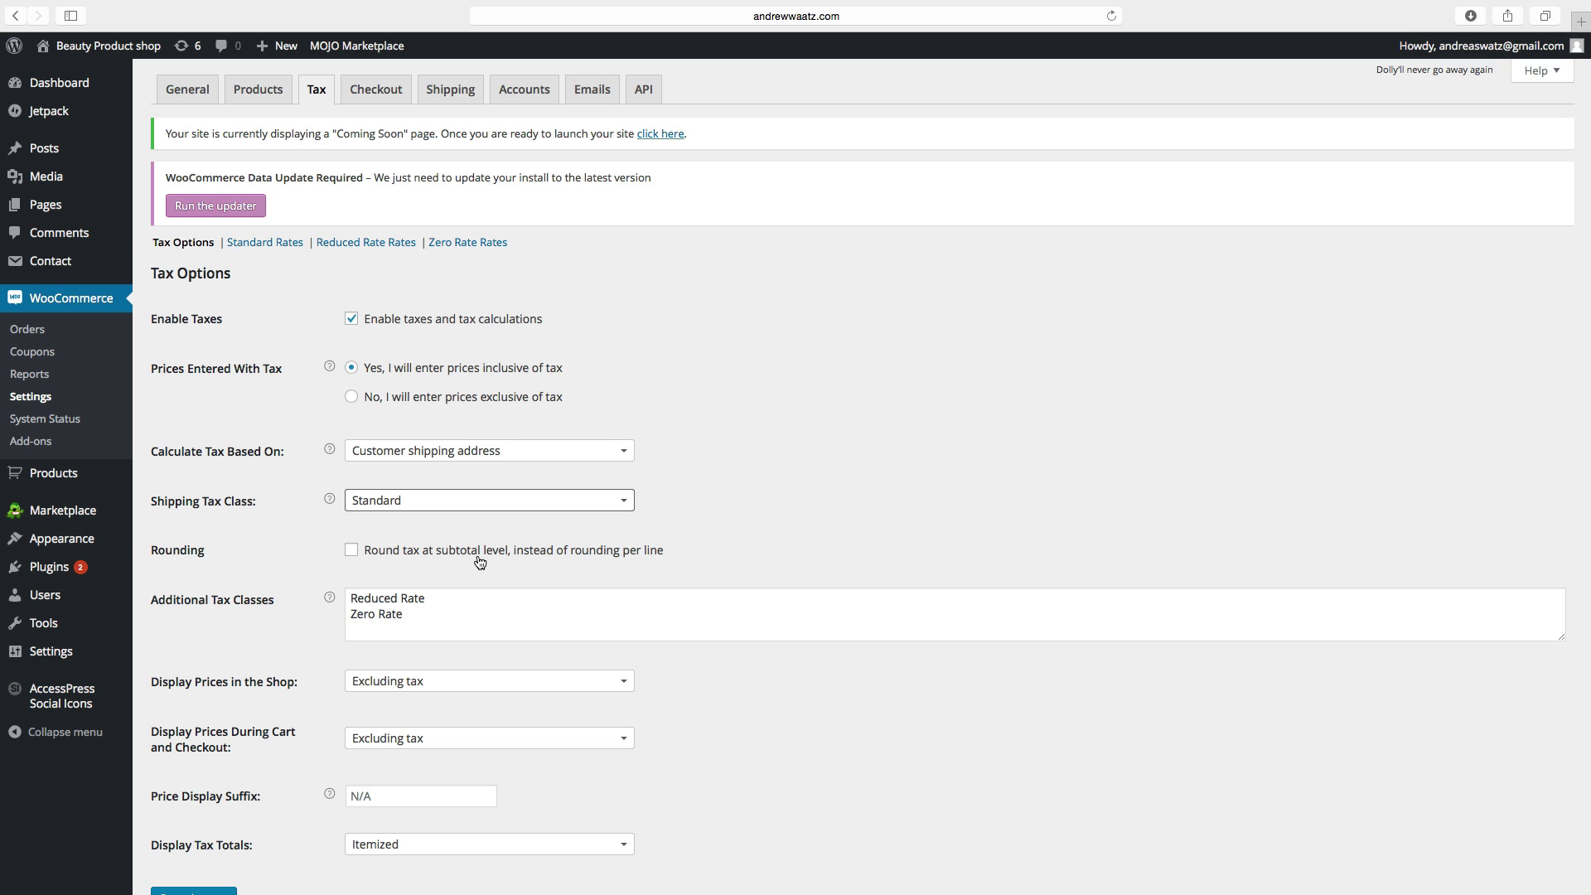
pyautogui.click(352, 551)
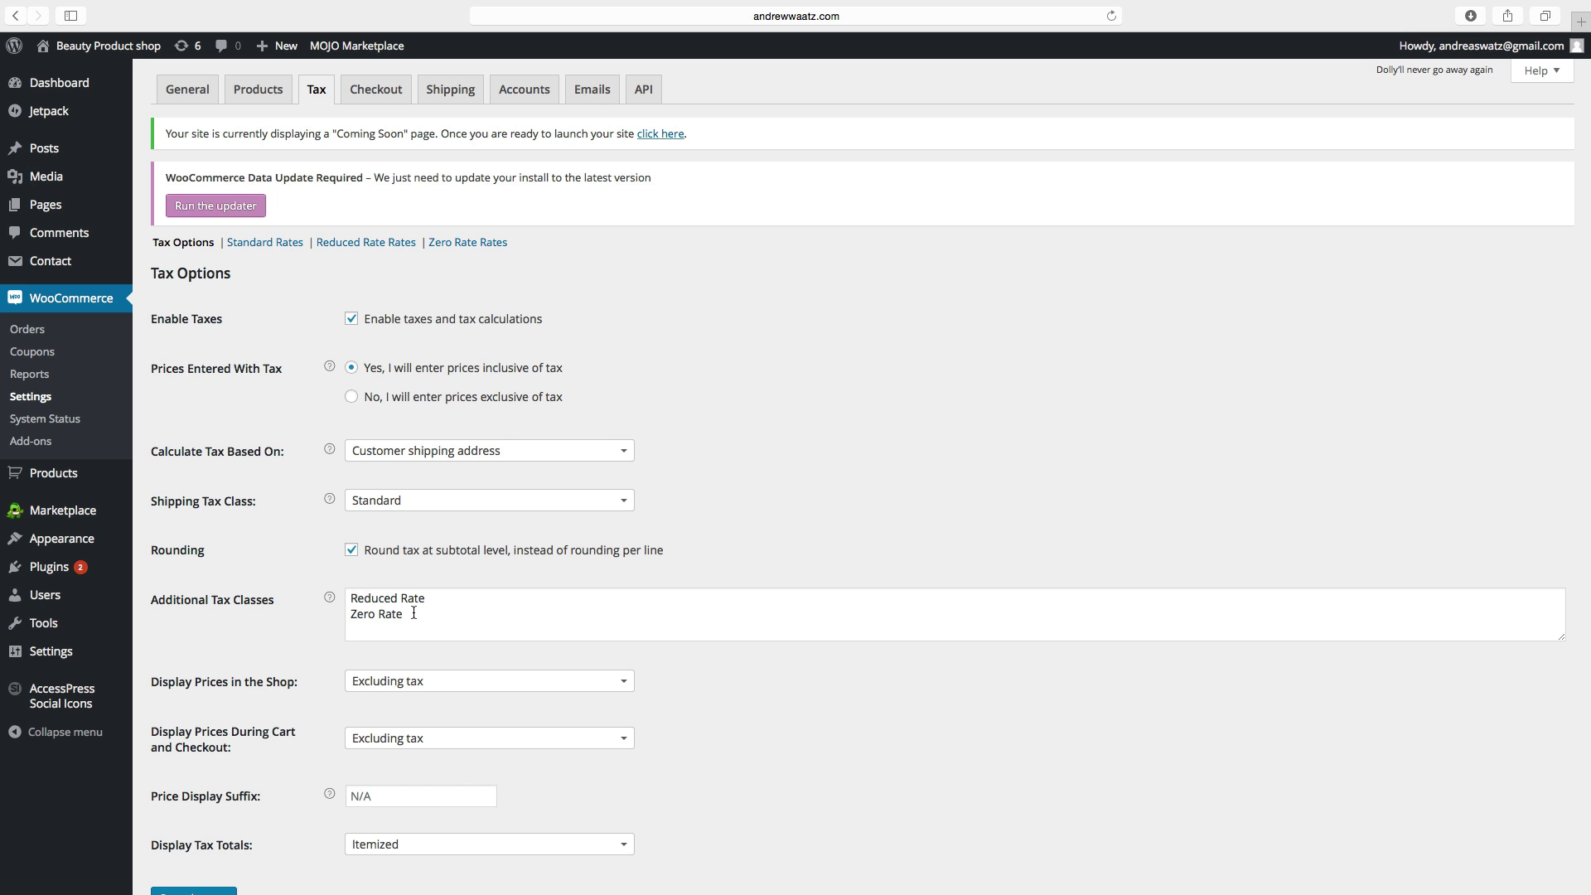
pyautogui.scroll(-1, 328, 640)
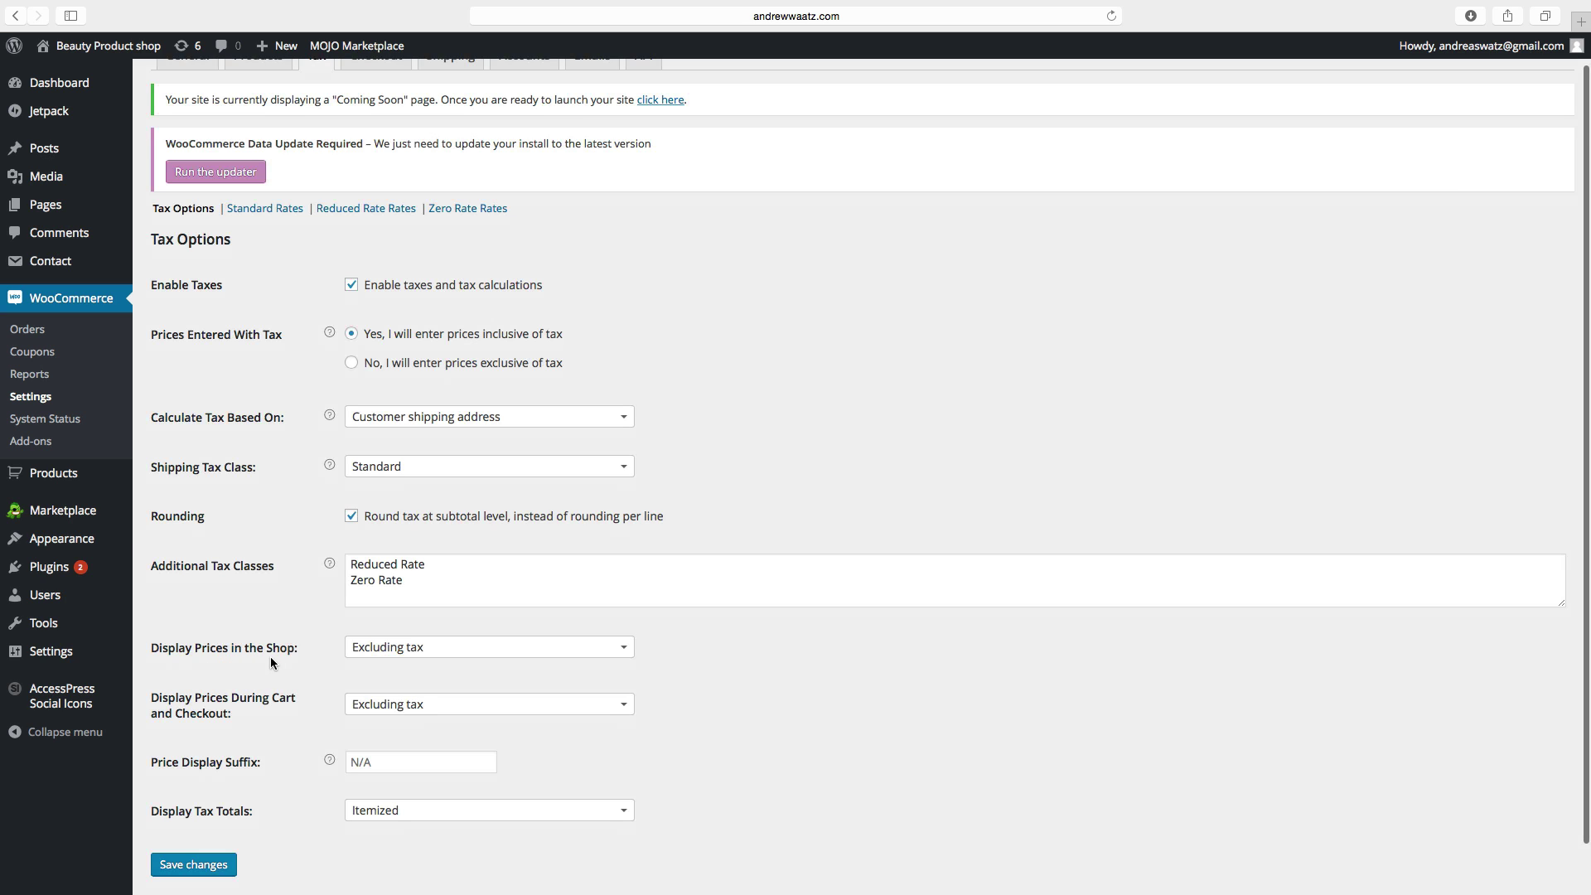
# - Set both shop and cart/checkout price display to Including tax
pyautogui.click(379, 652)
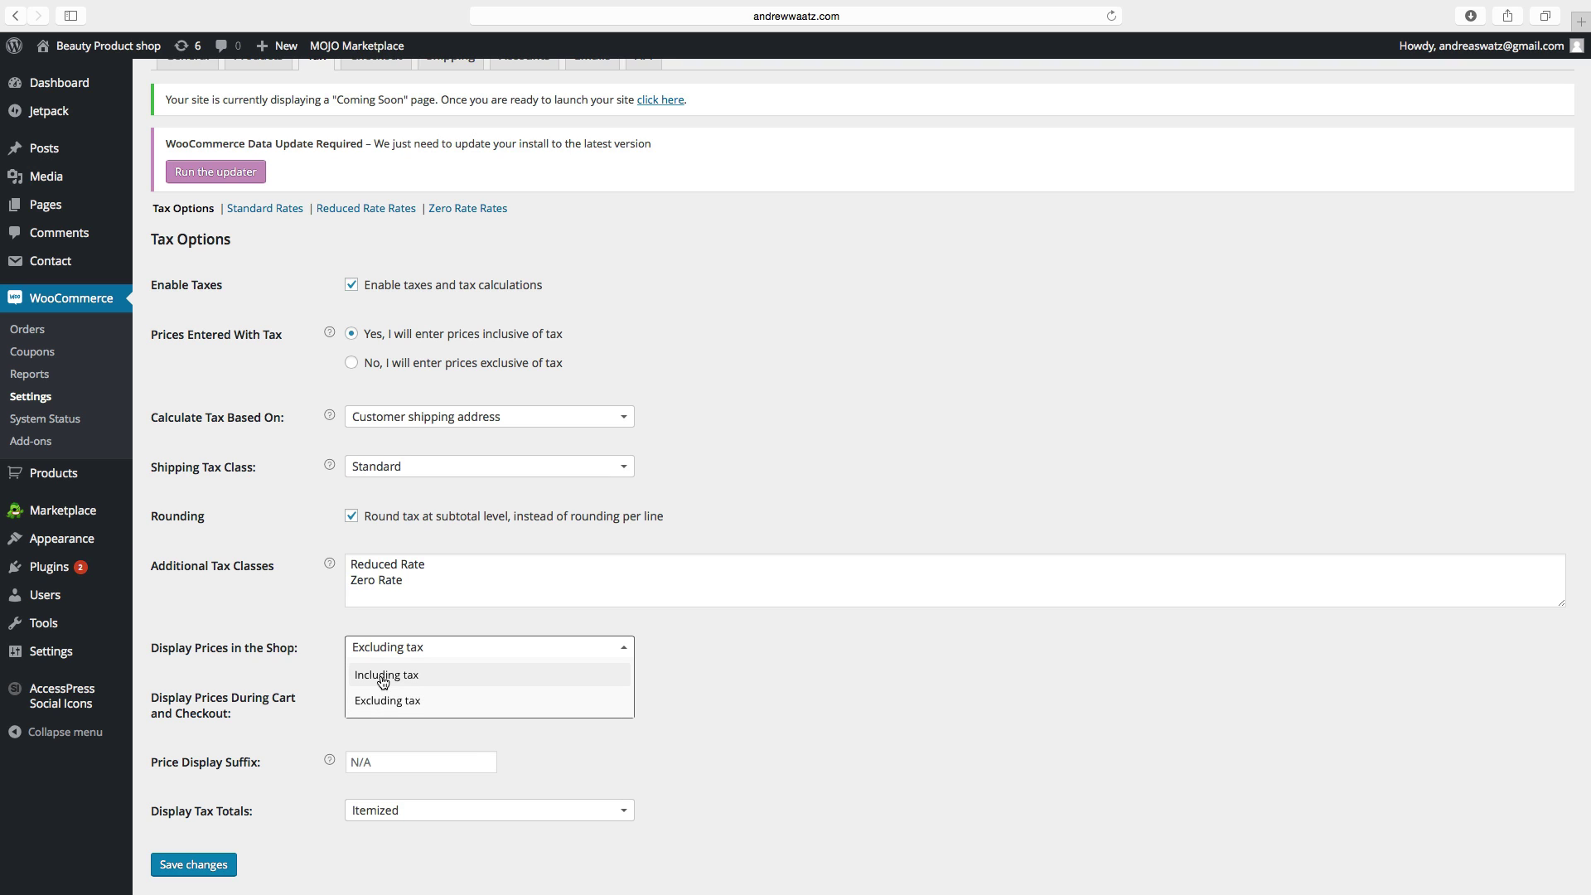
pyautogui.click(383, 677)
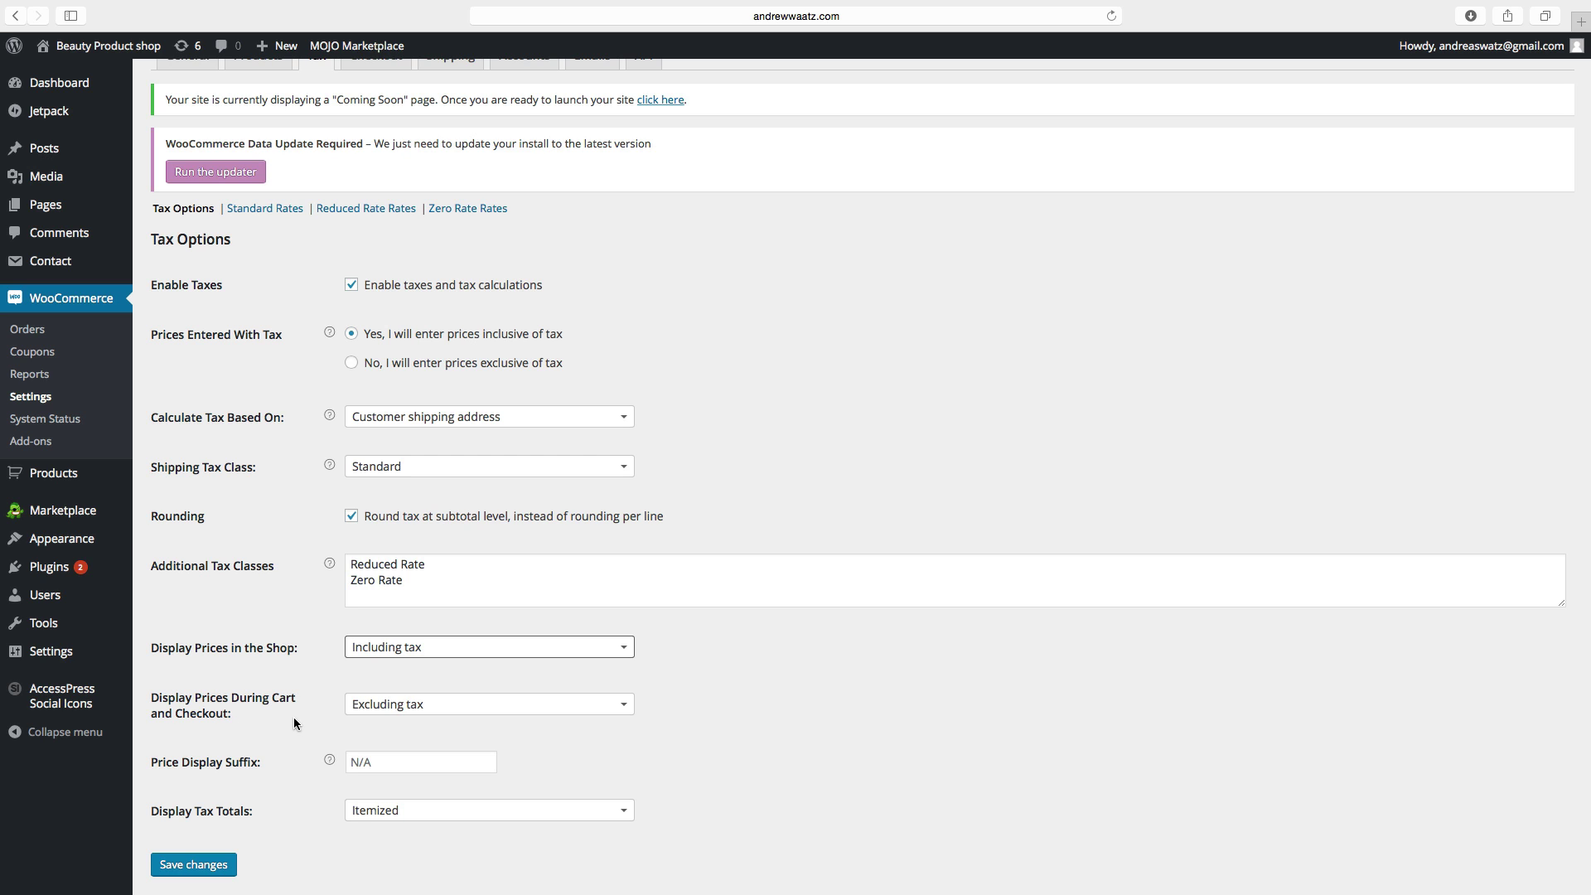
pyautogui.click(370, 704)
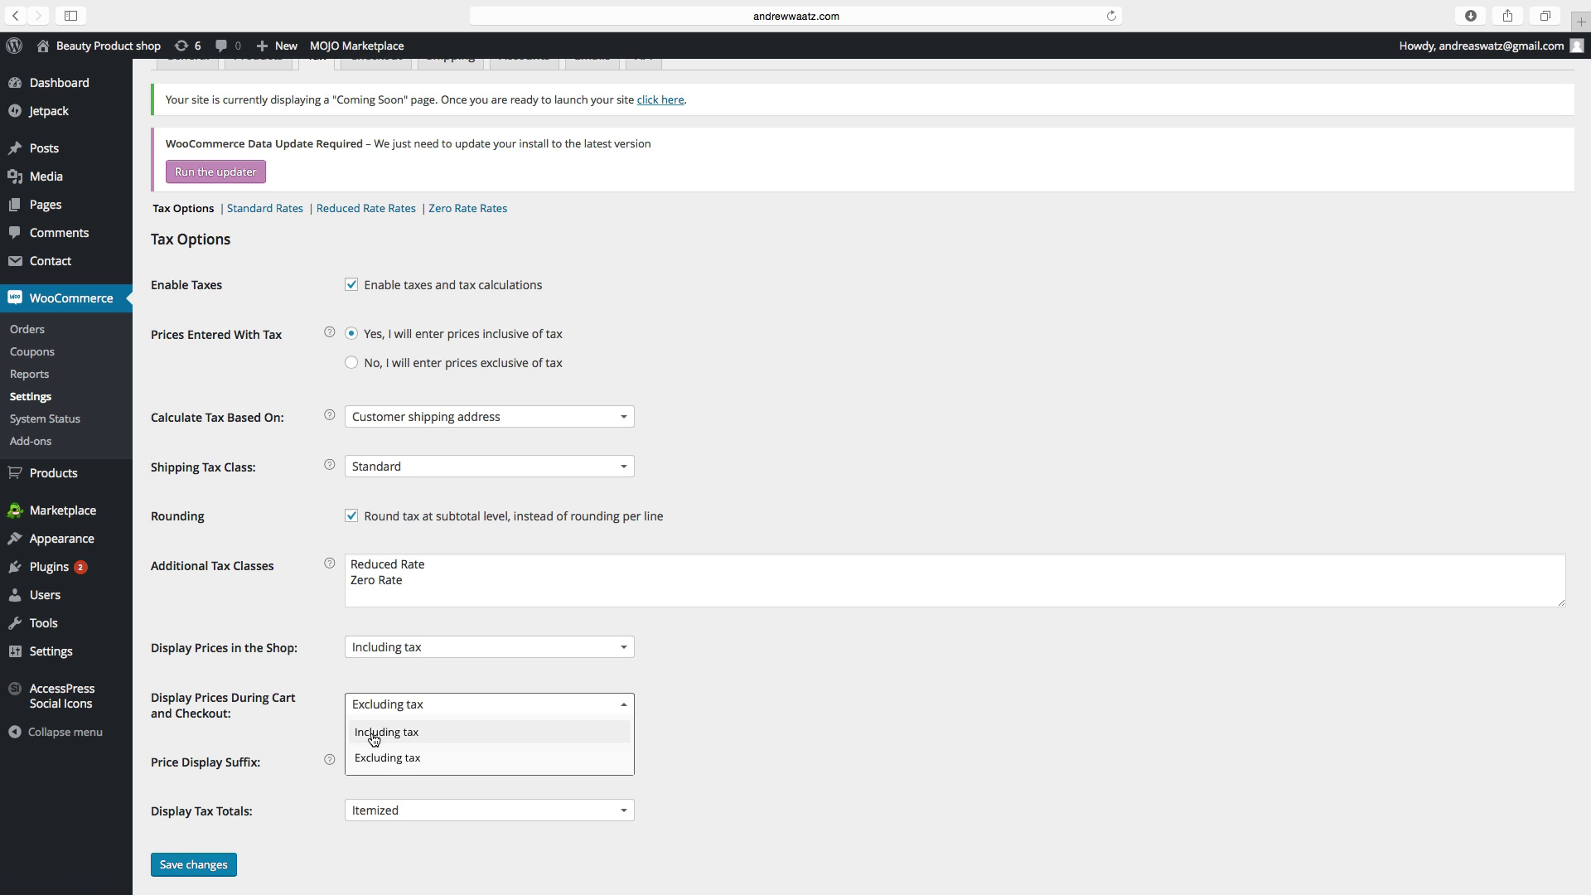
pyautogui.click(373, 735)
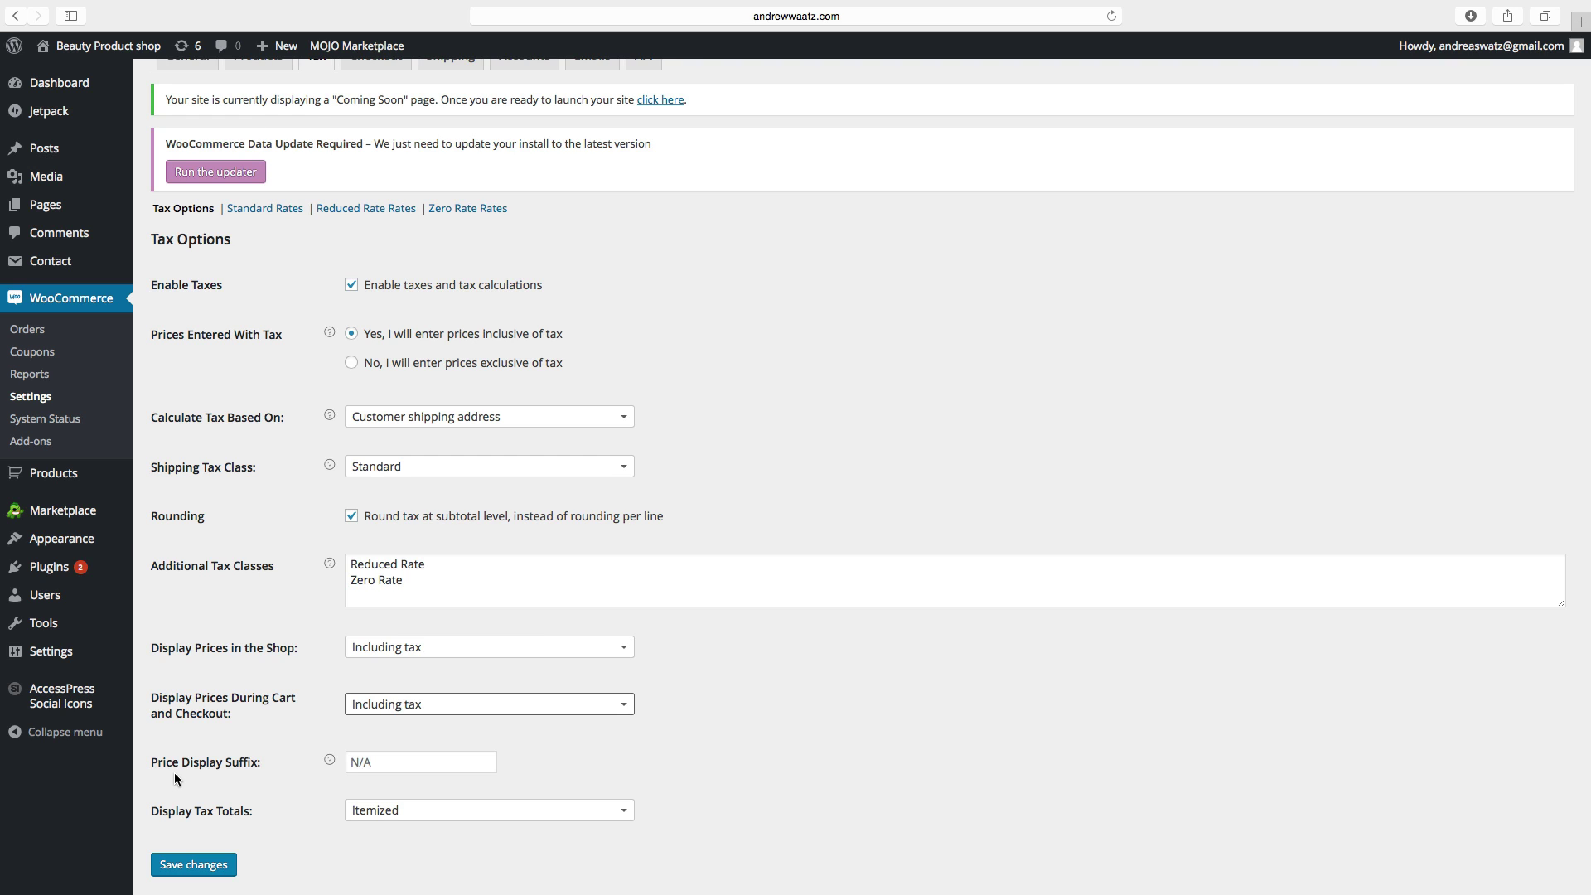
# - Enter {price_including_tax} as the Price Display Suffix
pyautogui.click(370, 764)
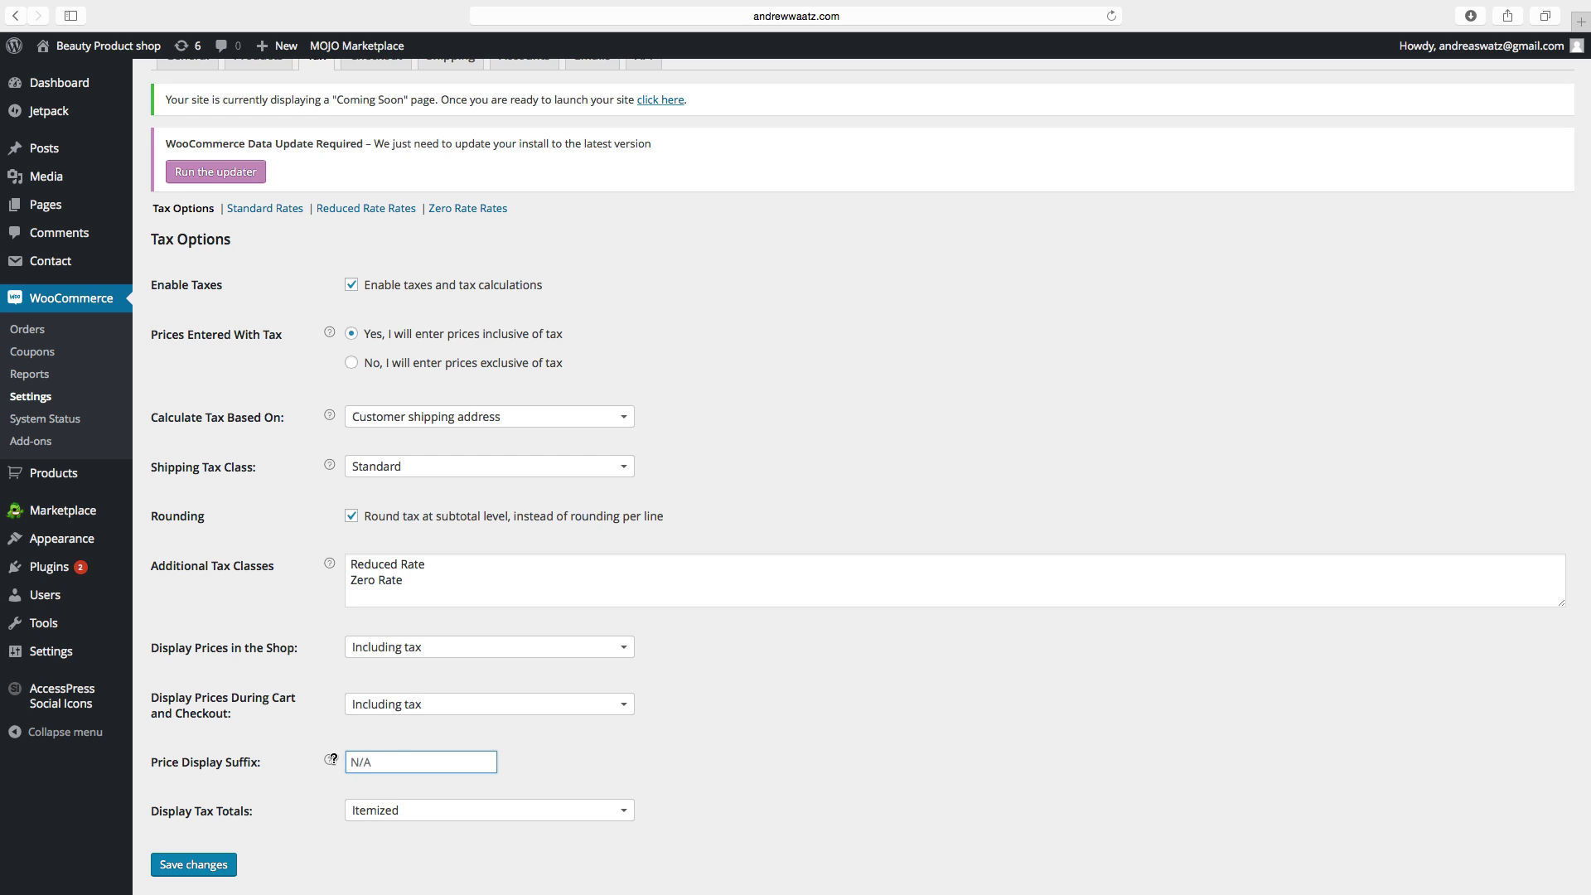
pyautogui.moveTo(330, 760)
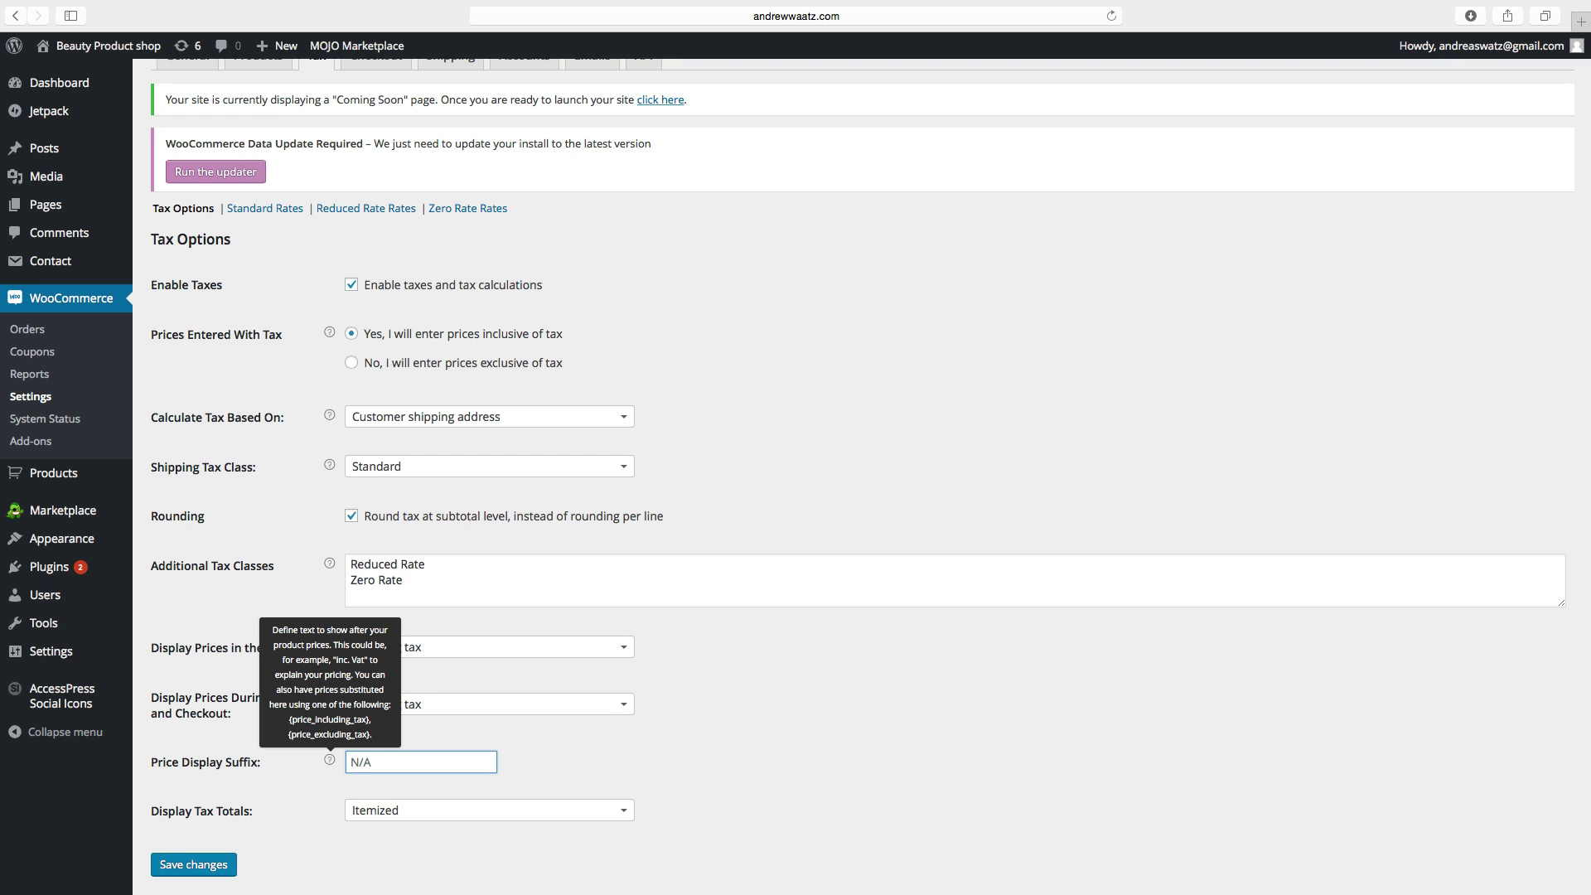
pyautogui.write('(')
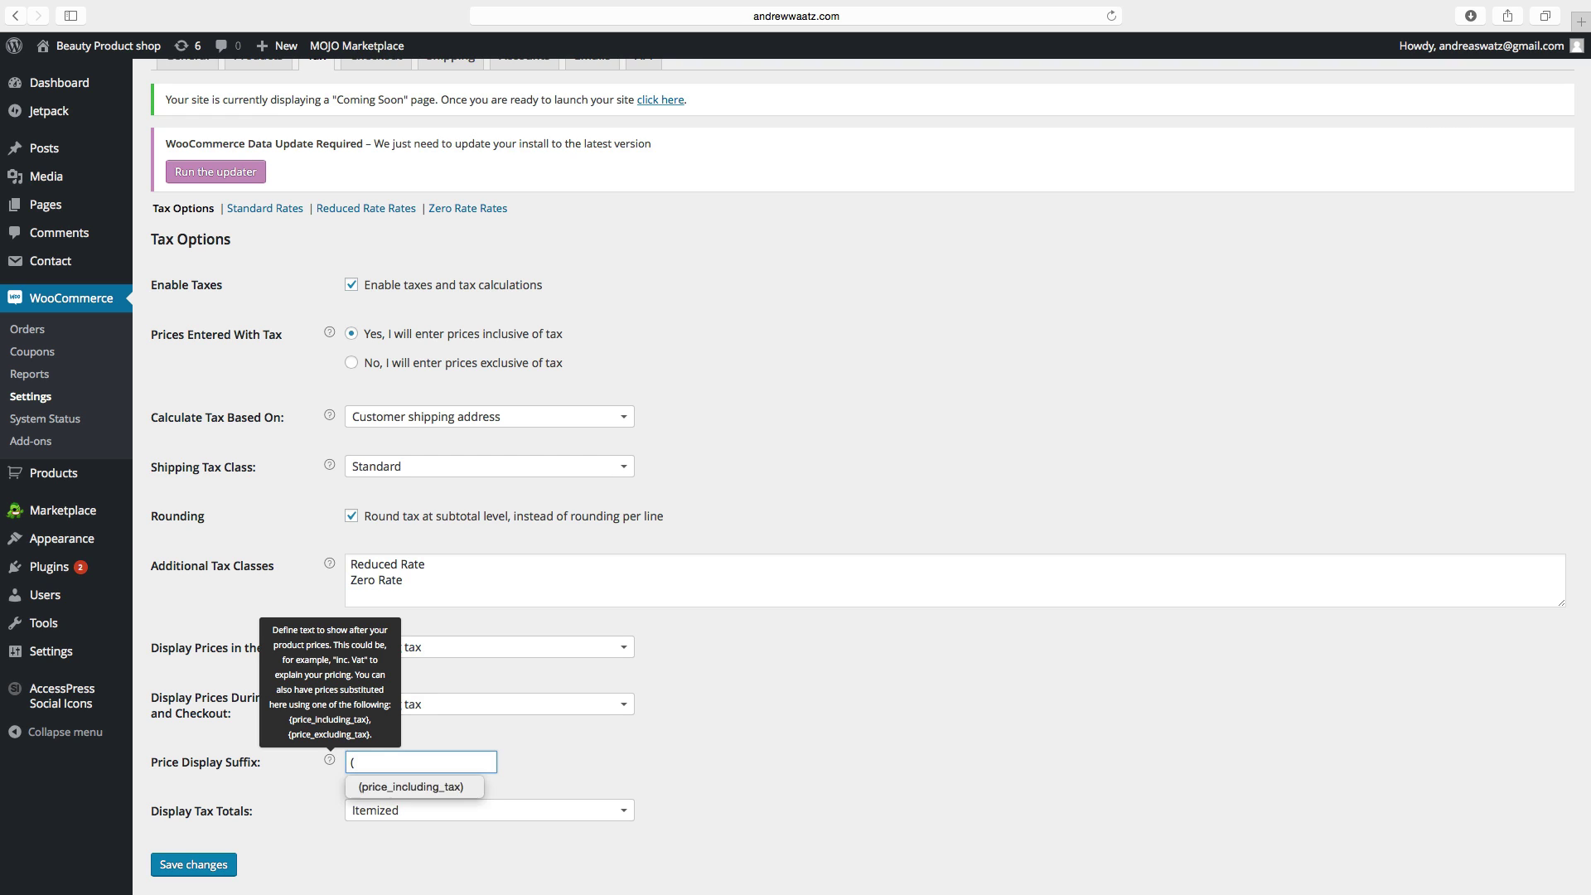
pyautogui.write('price')
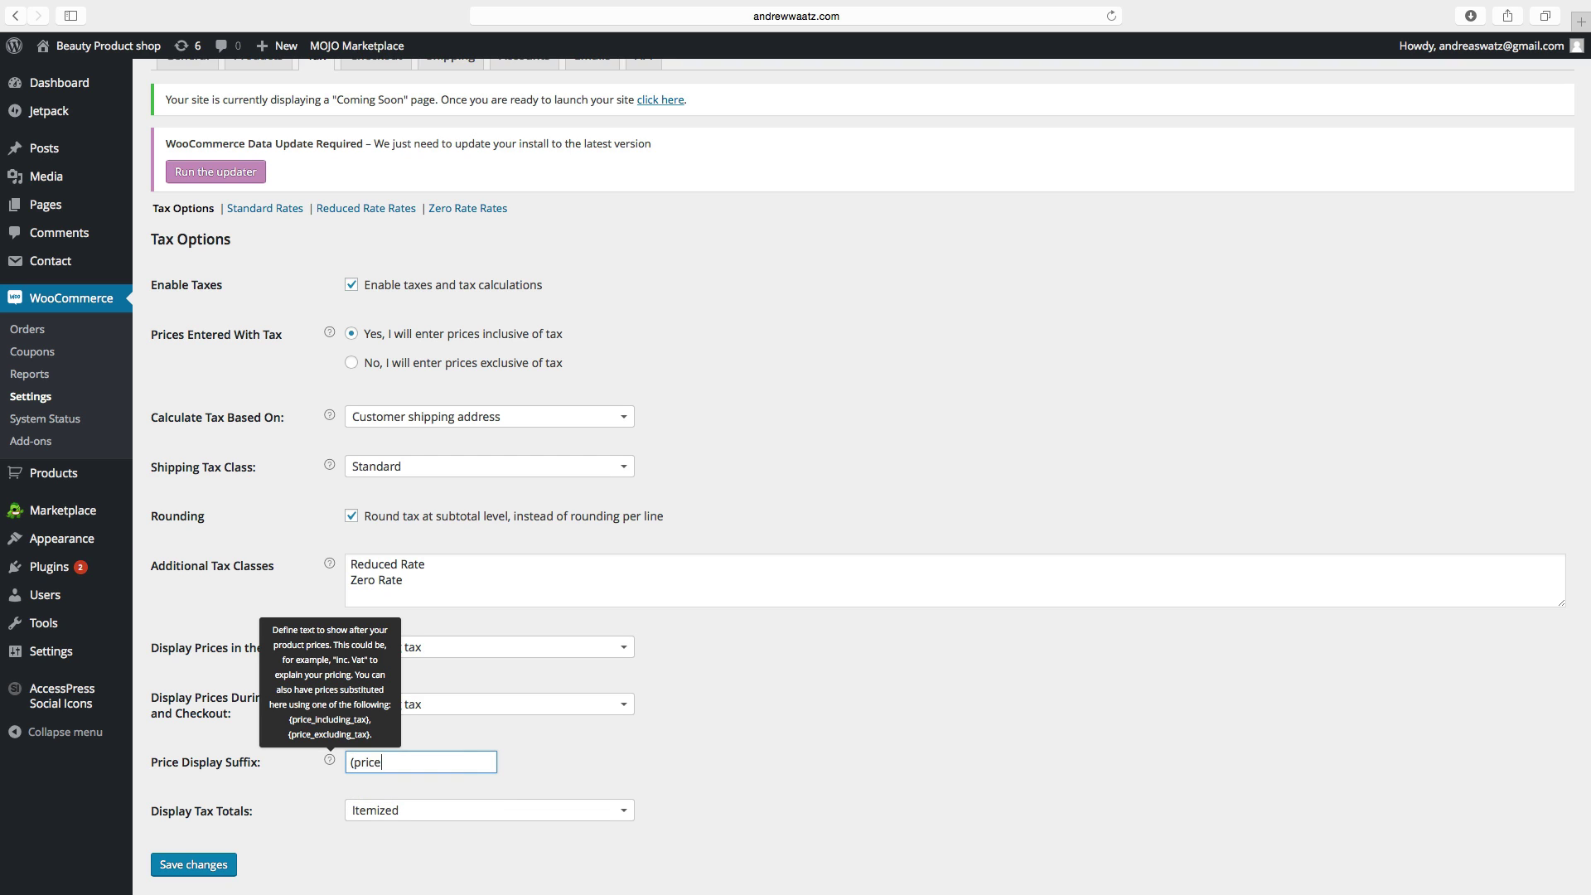
pyautogui.write('_including_tax)')
pyautogui.click(319, 783)
pyautogui.scroll(-2, 315, 781)
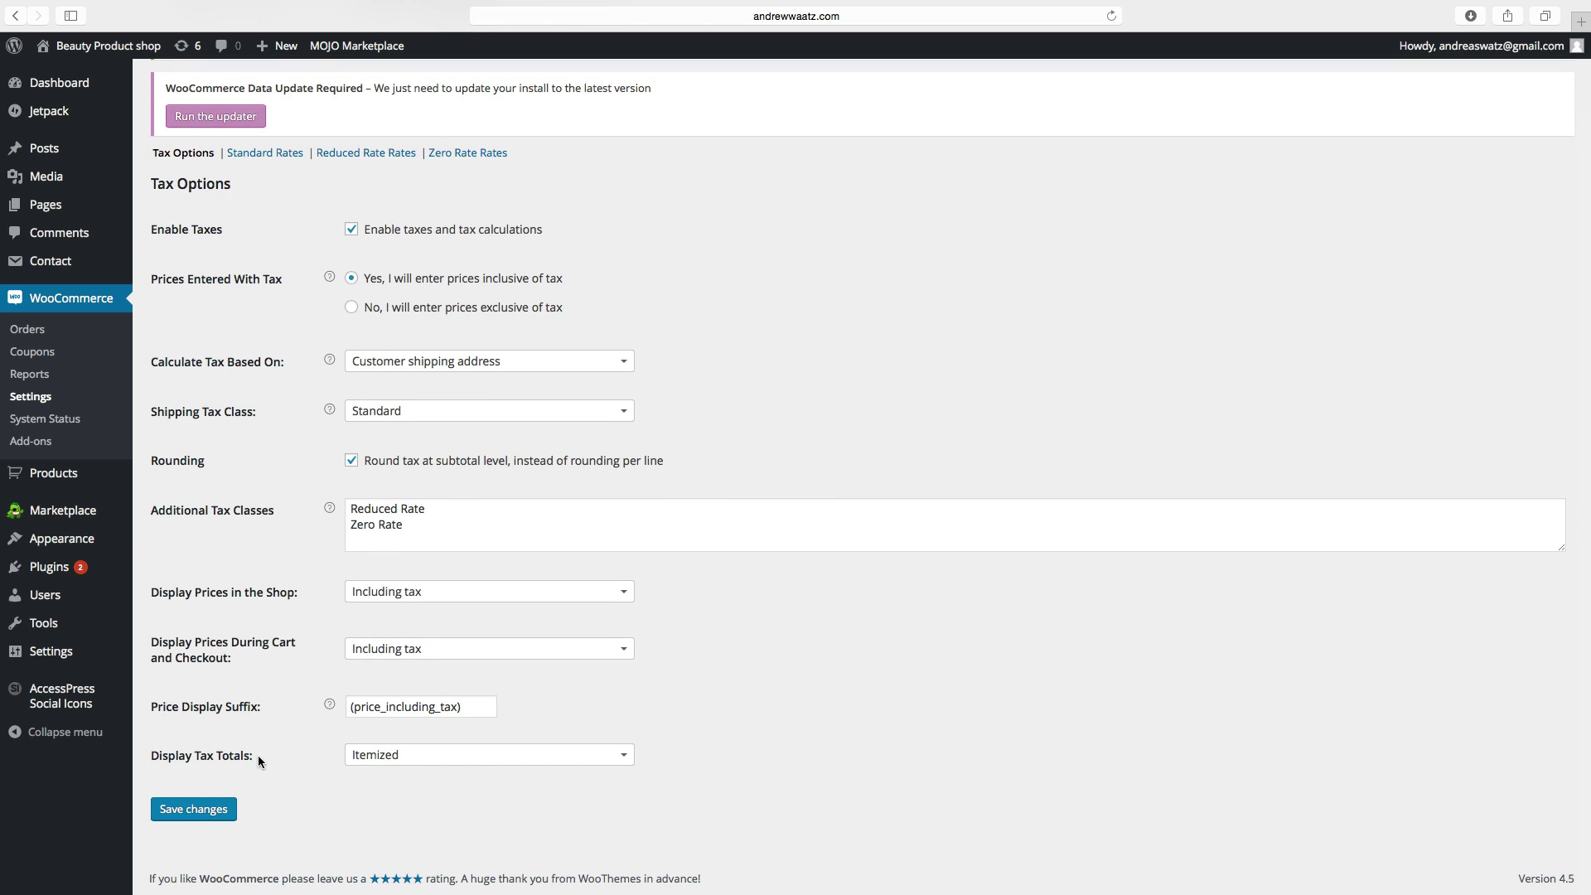
# - Set Display Tax Totals to 'As a single total' and save the tax options
pyautogui.click(393, 756)
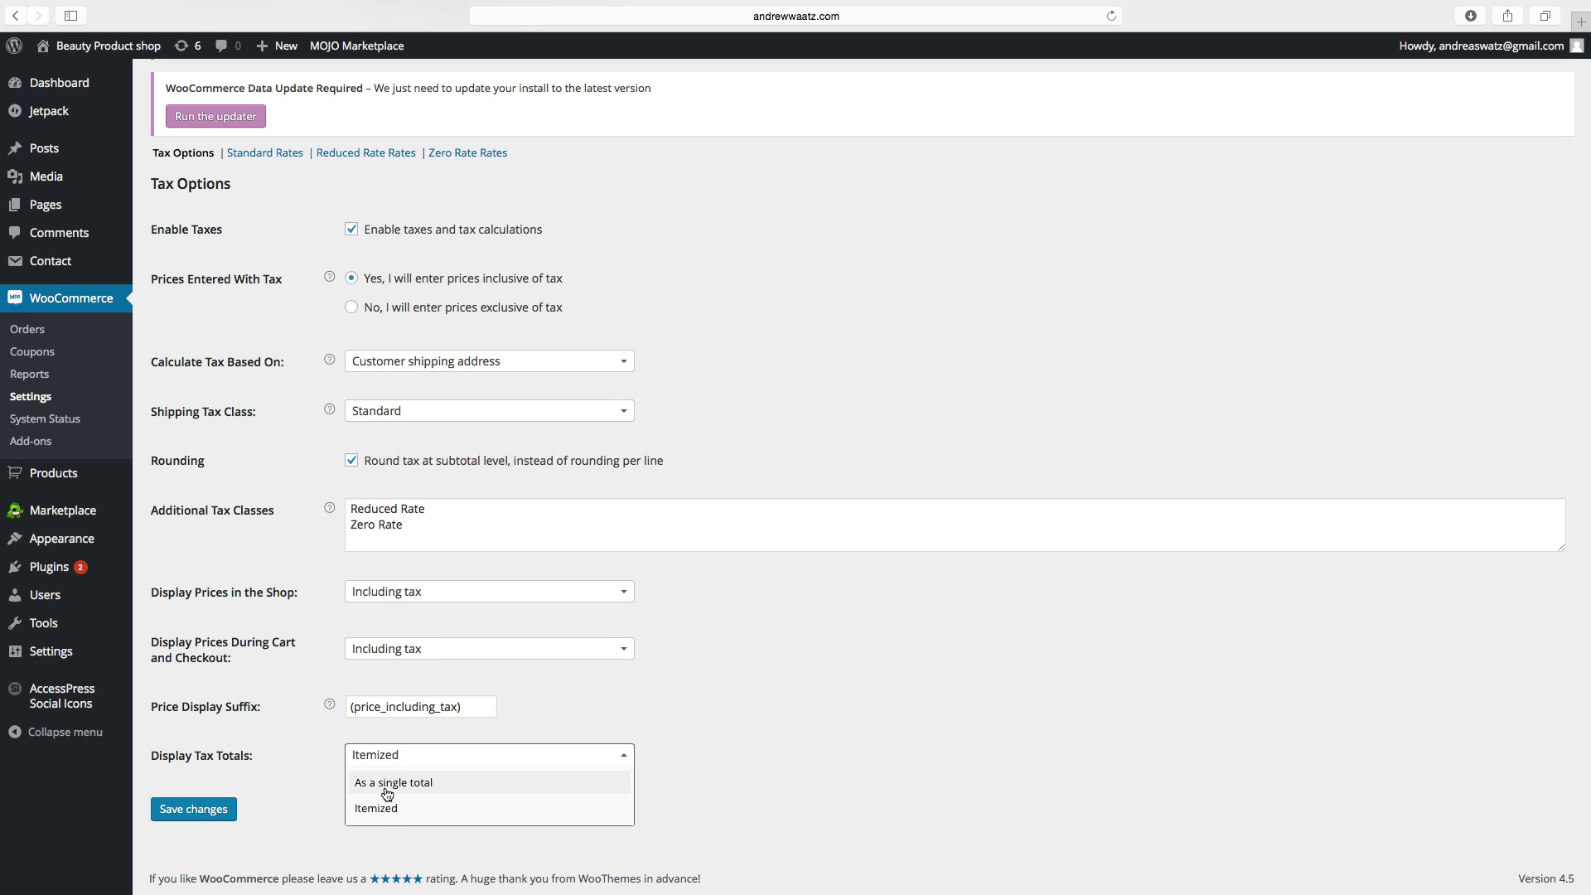
pyautogui.click(388, 787)
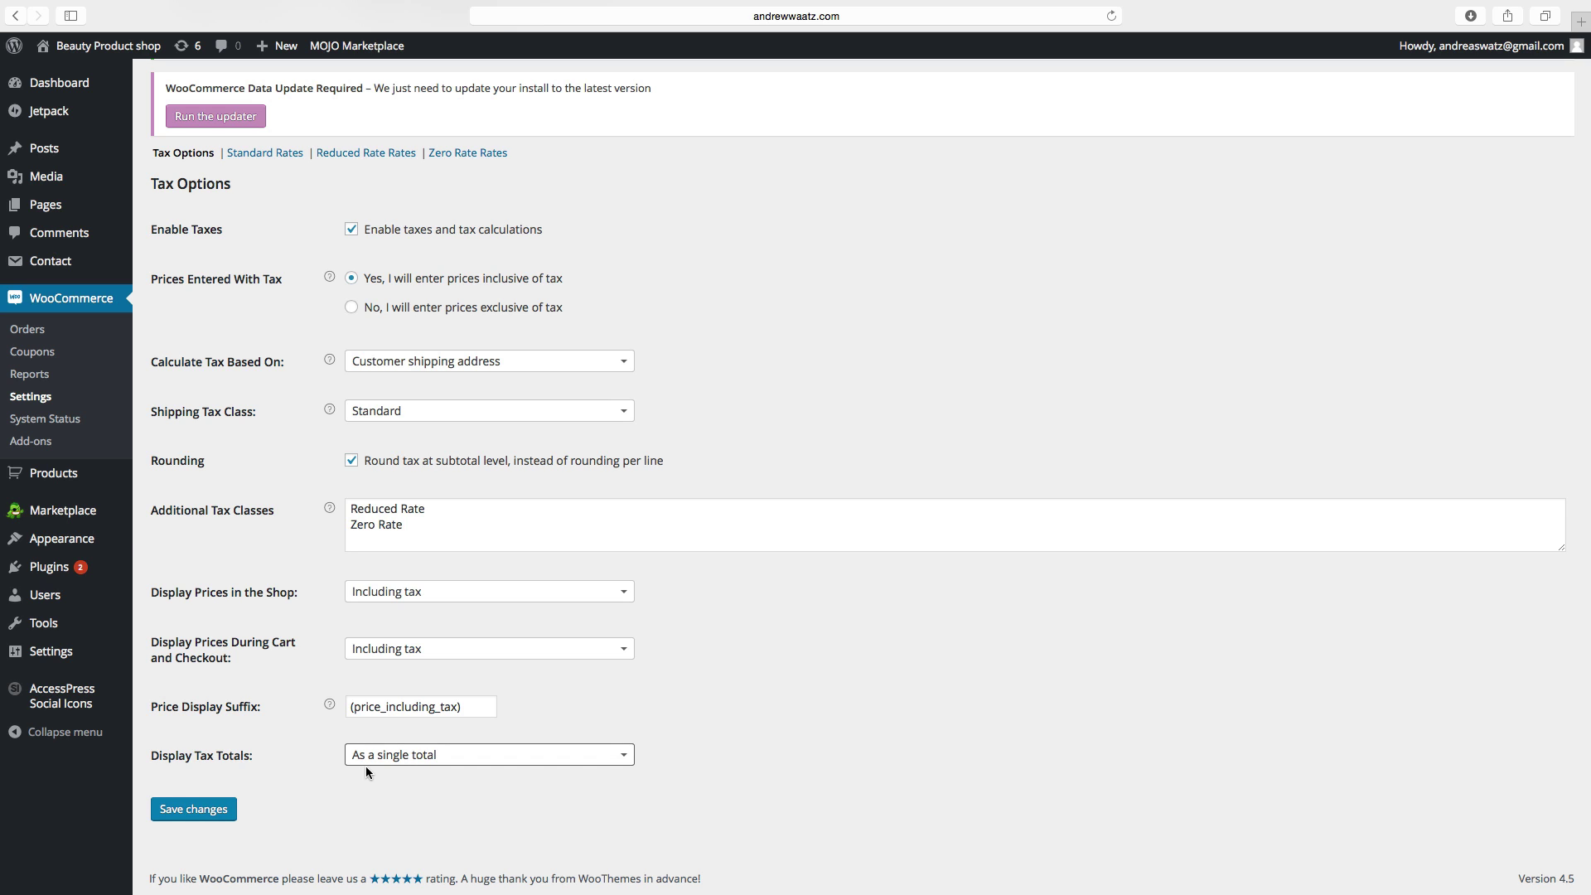
pyautogui.click(203, 816)
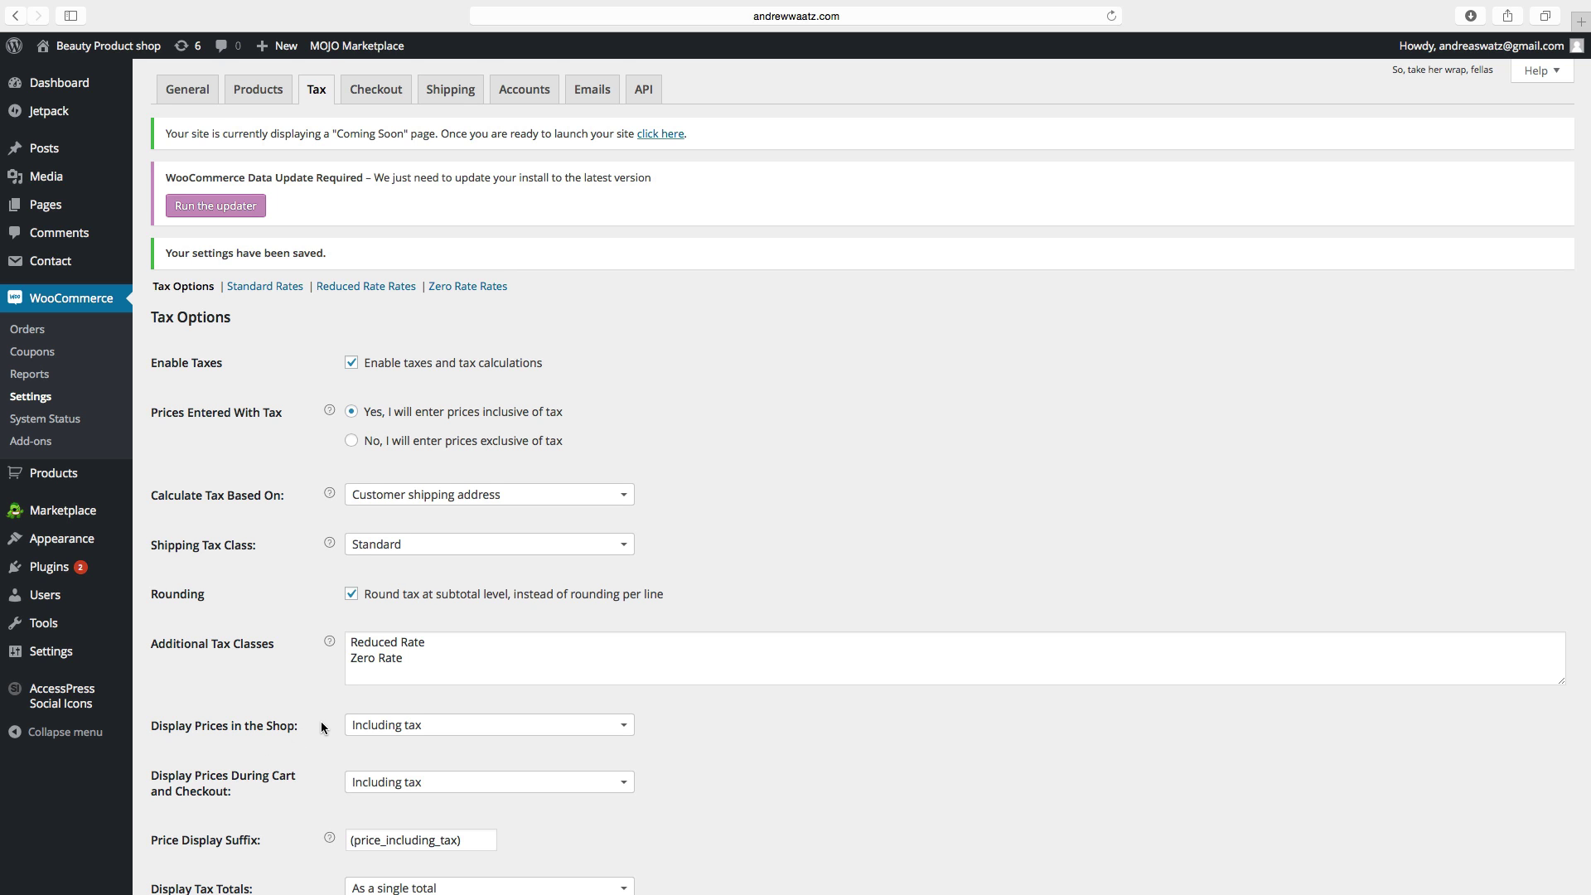
# - Open the Standard Rates table and insert a new blank rate row
pyautogui.click(269, 287)
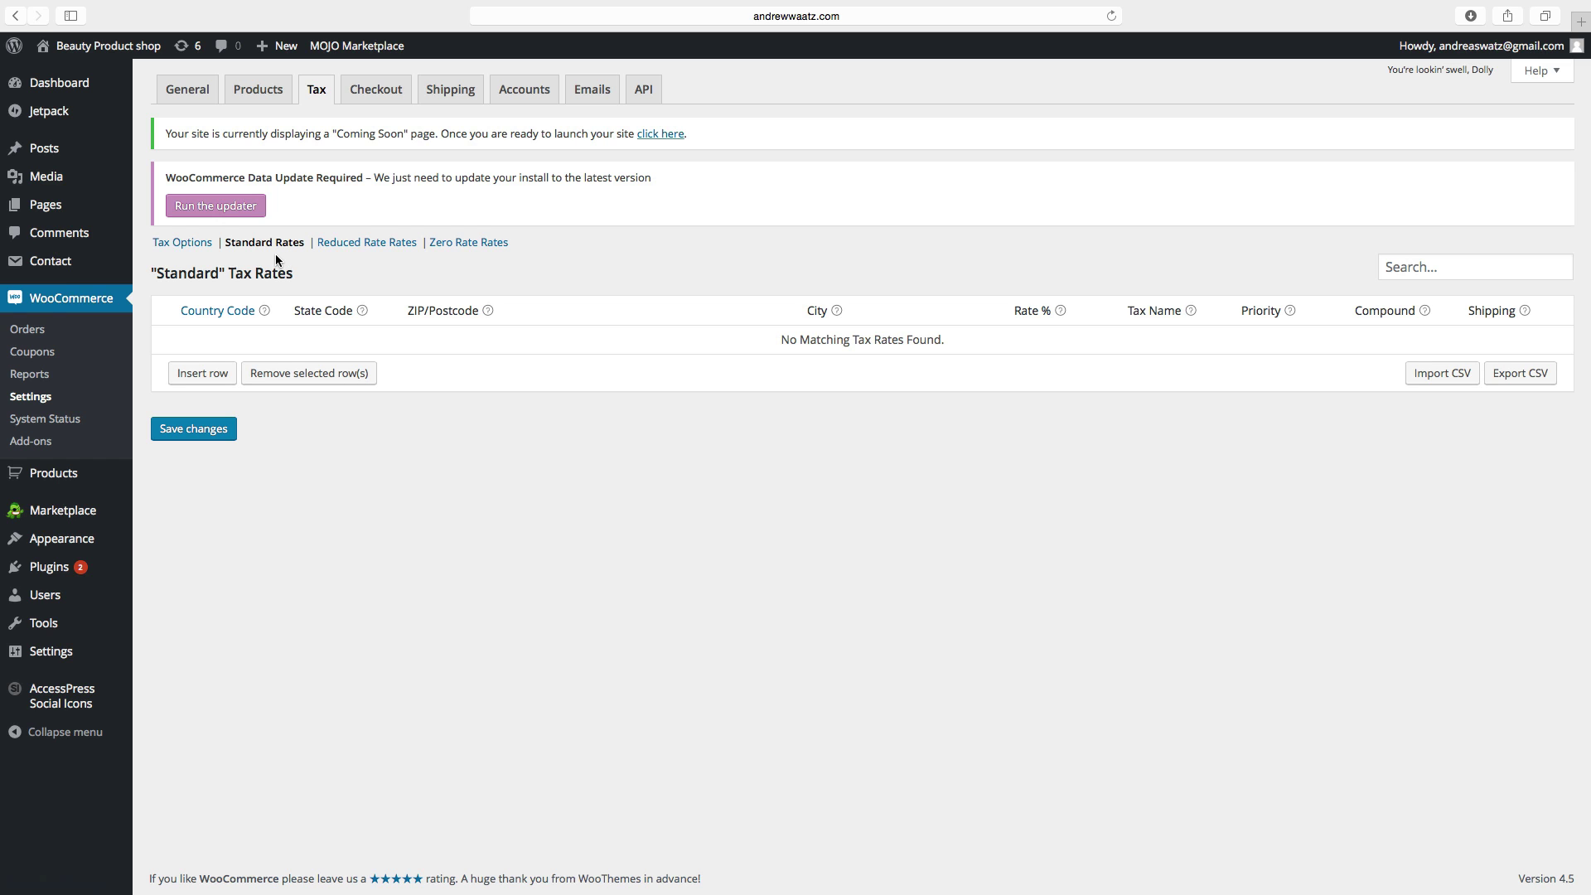
pyautogui.click(202, 374)
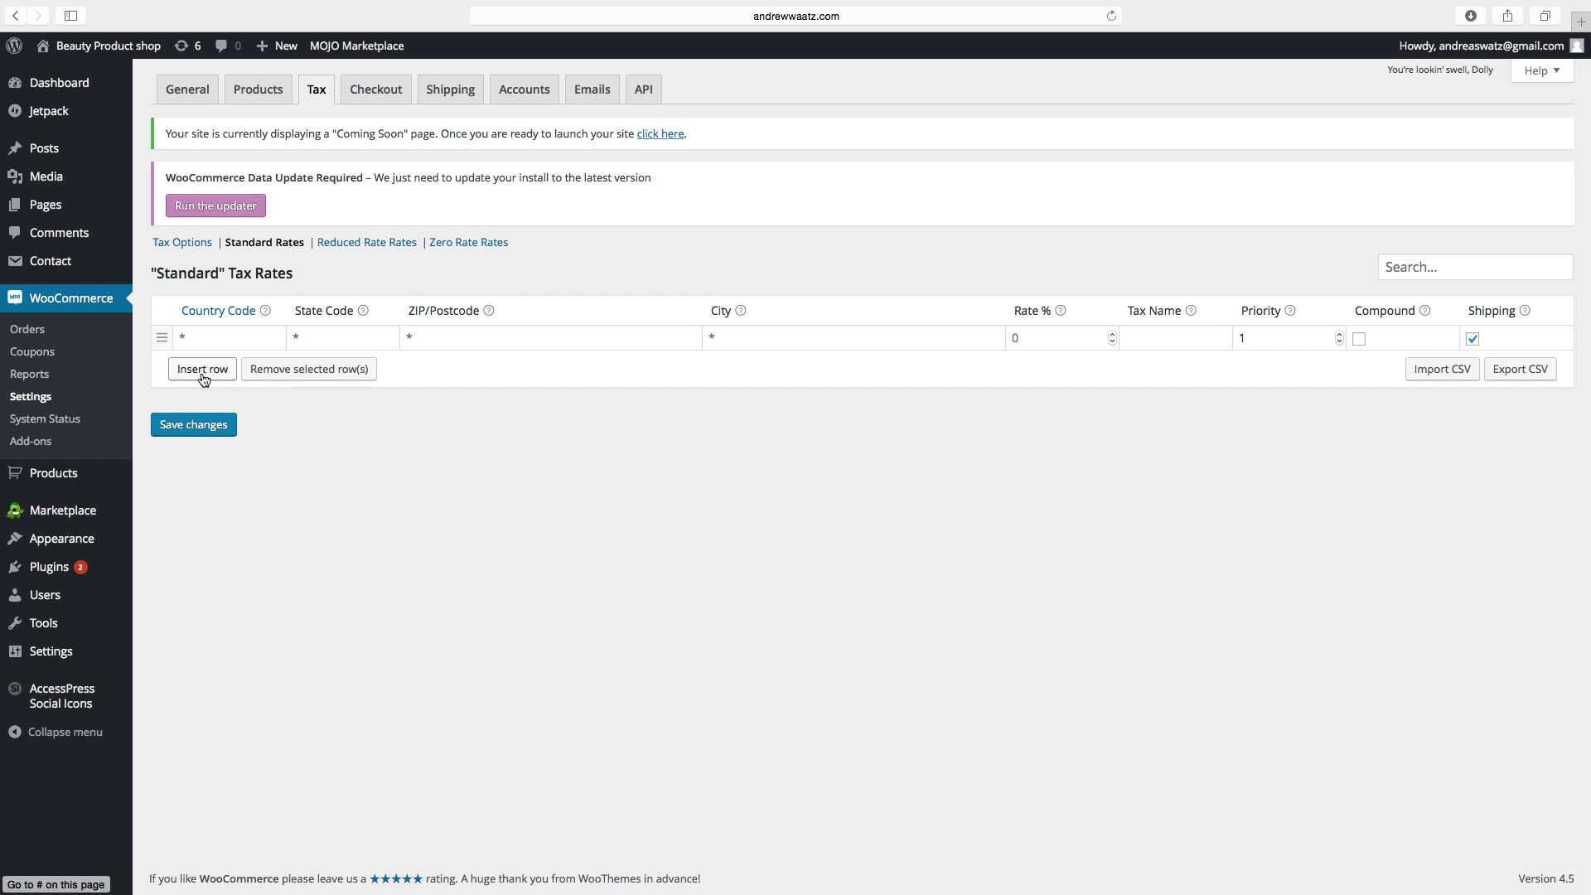
# - Open Wikipedia's ISO 3166-1 code list from the Country Code header and locate US
pyautogui.click(217, 314)
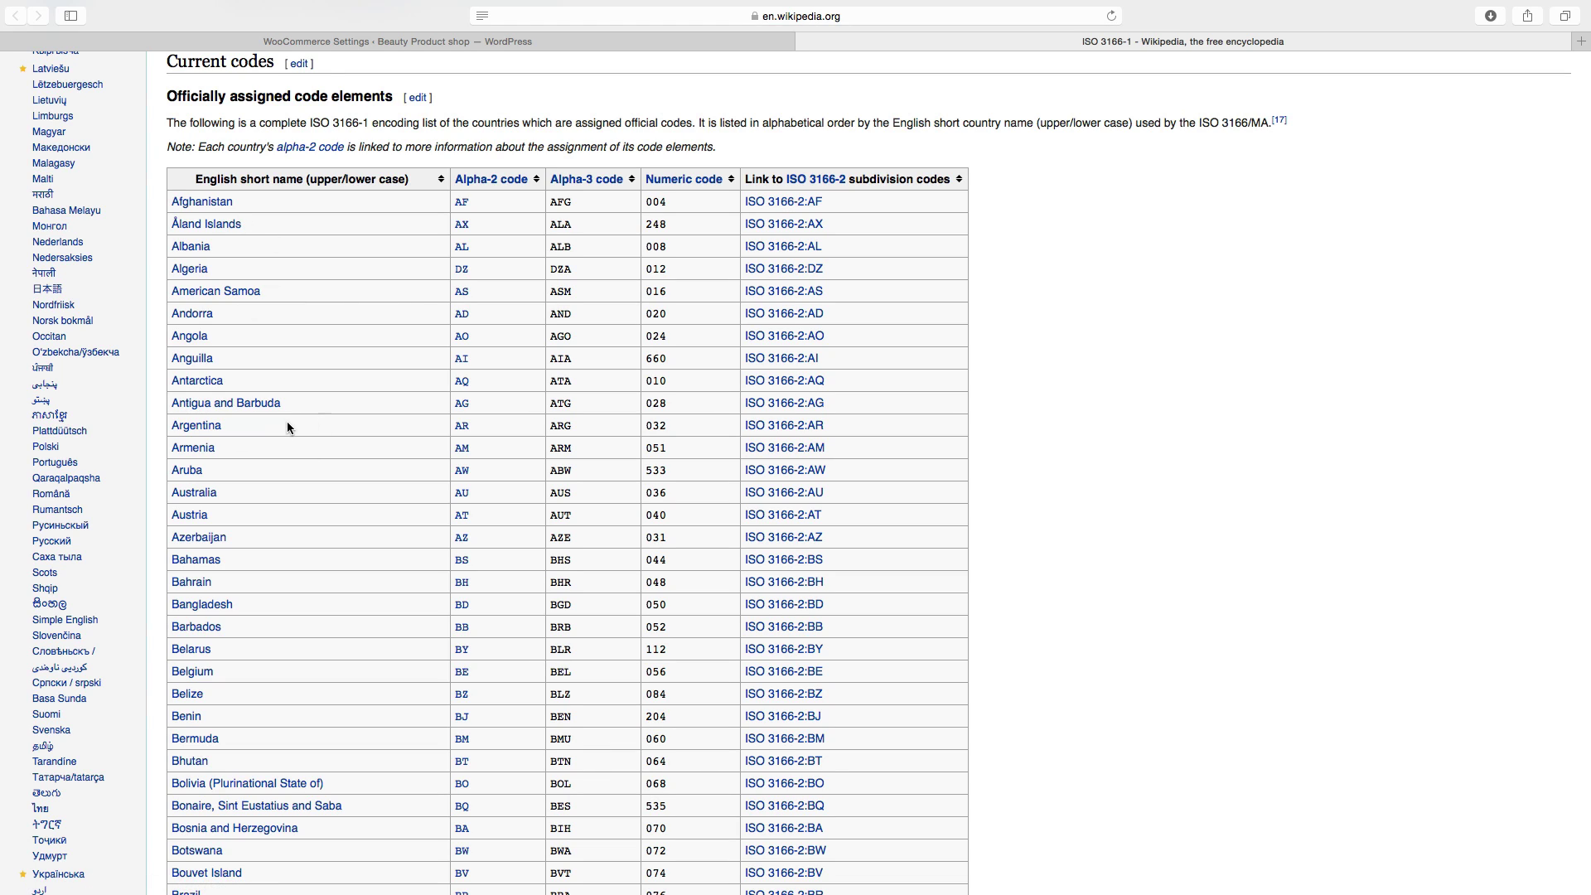
pyautogui.scroll(-10, 289, 427)
pyautogui.scroll(-20, 288, 436)
pyautogui.scroll(-20, 288, 462)
pyautogui.scroll(-20, 287, 469)
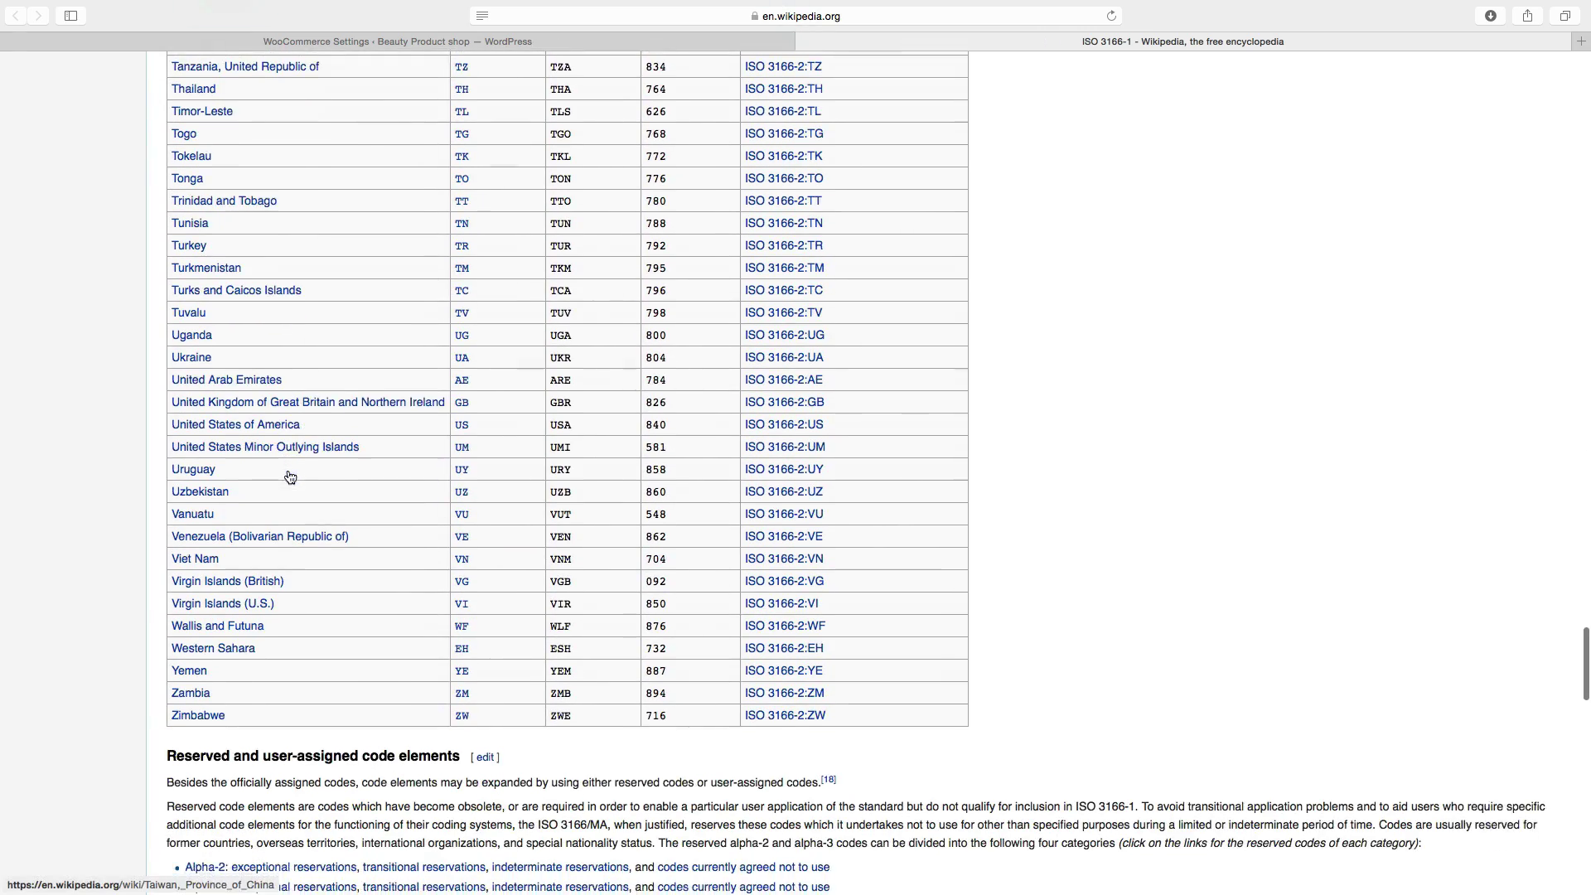
pyautogui.scroll(1, 288, 473)
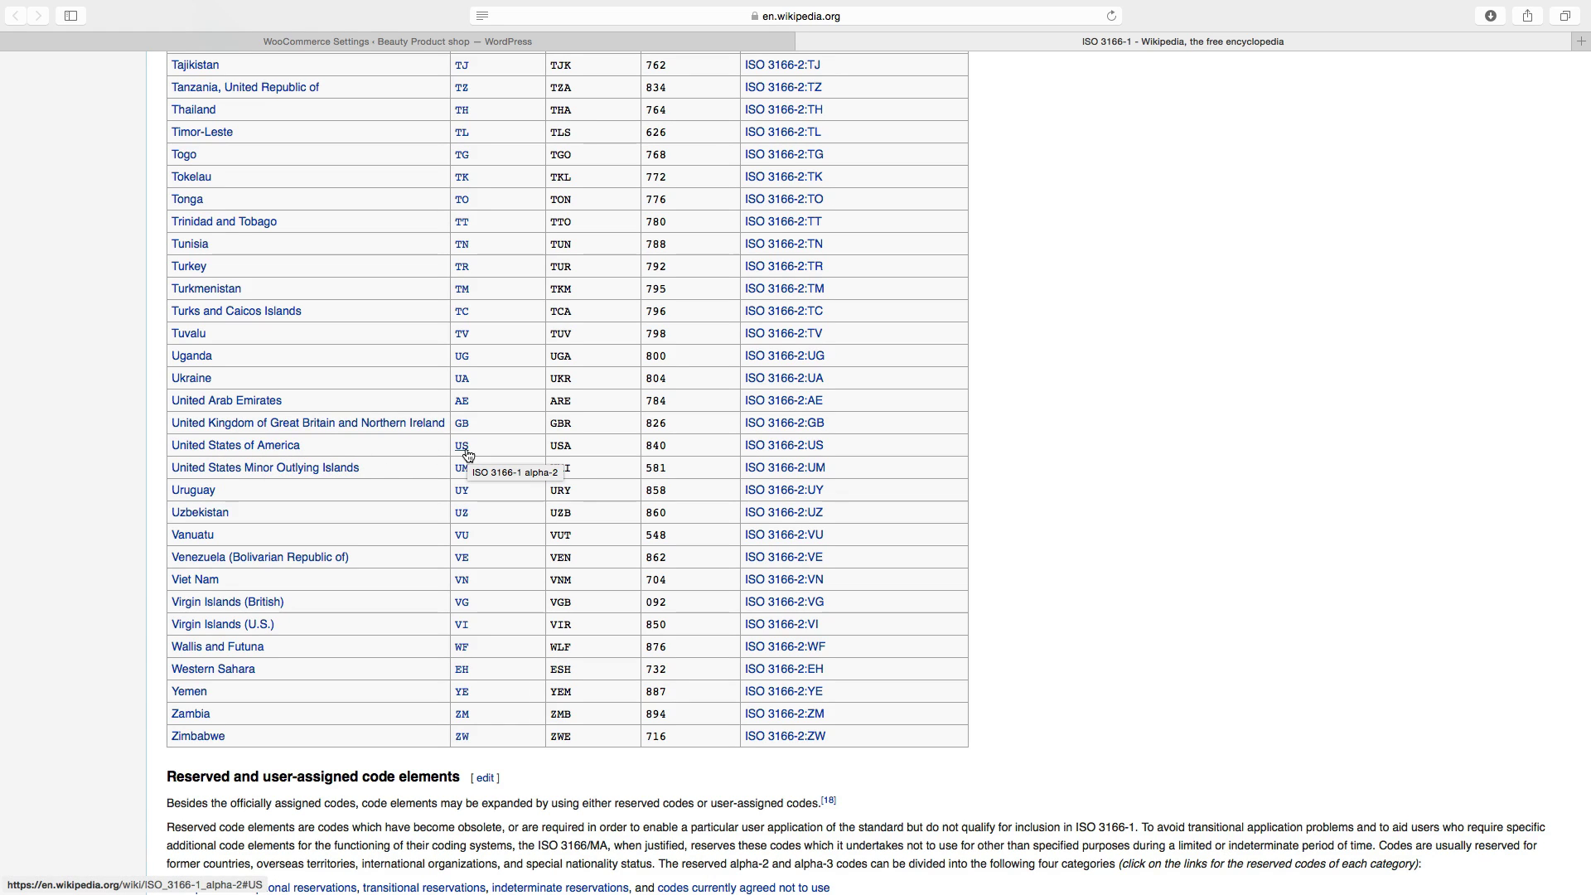
# - Fill the new rate row with country US (United States), state AL and postcodes 2000-3000
pyautogui.click(321, 38)
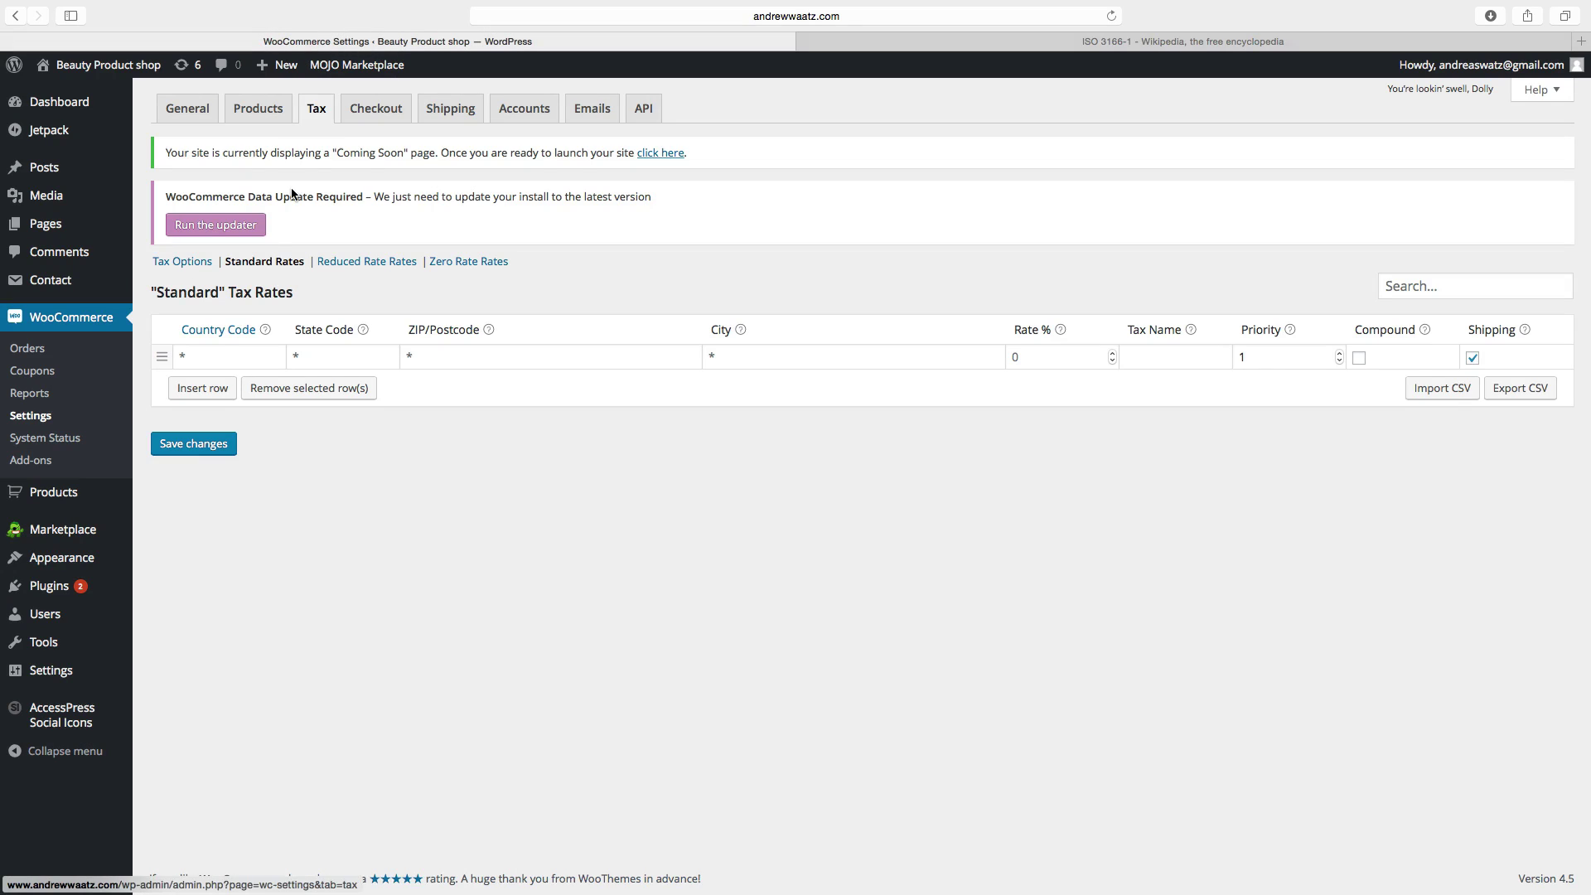
pyautogui.click(211, 356)
pyautogui.write('US')
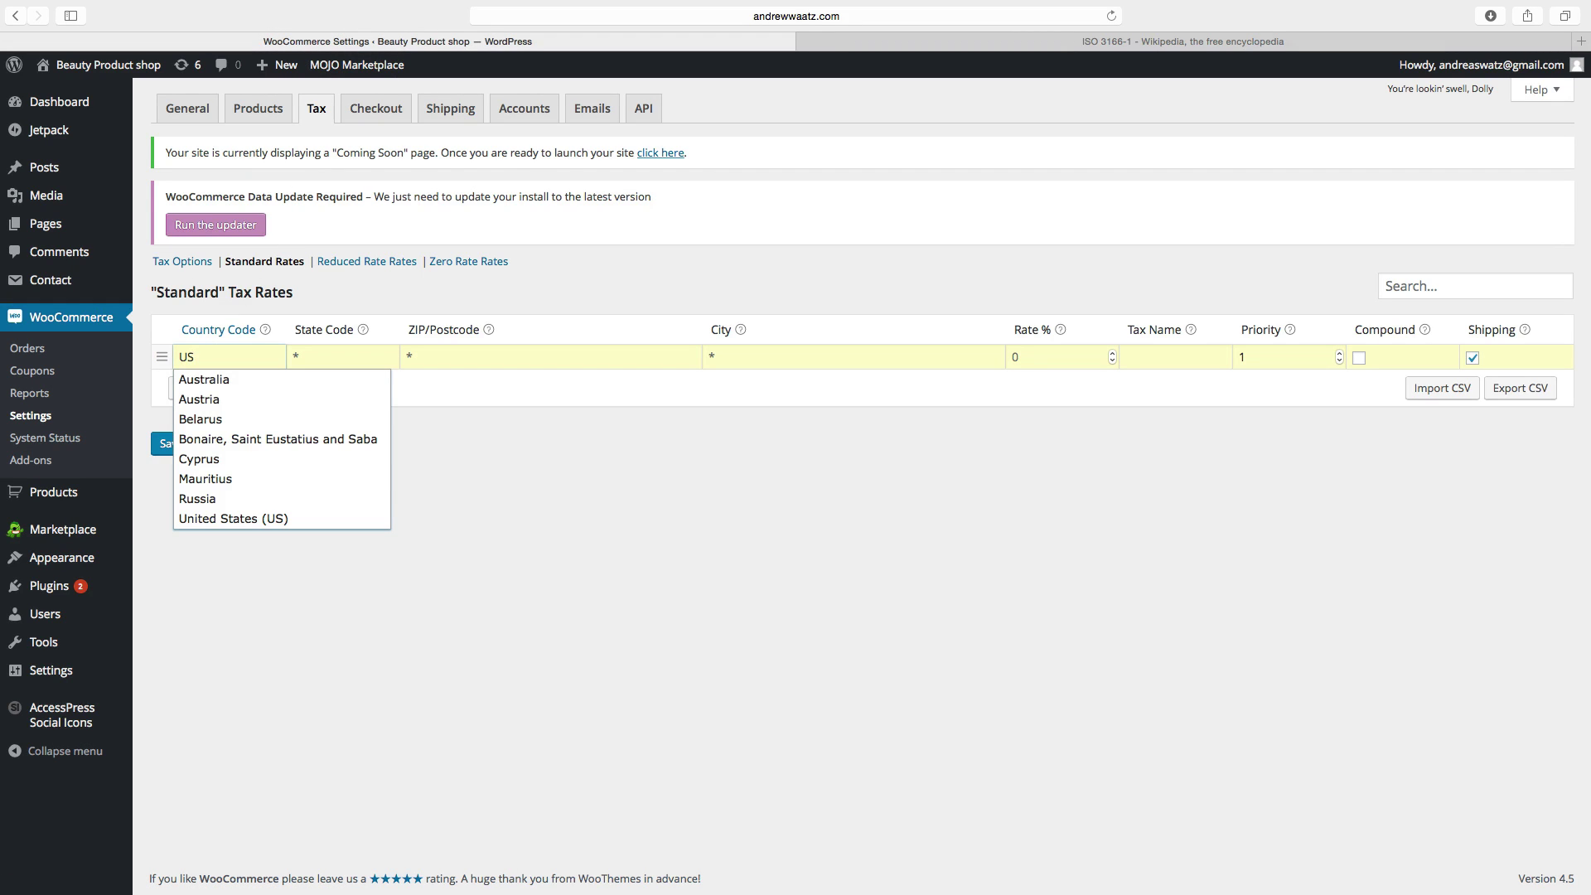
pyautogui.click(226, 517)
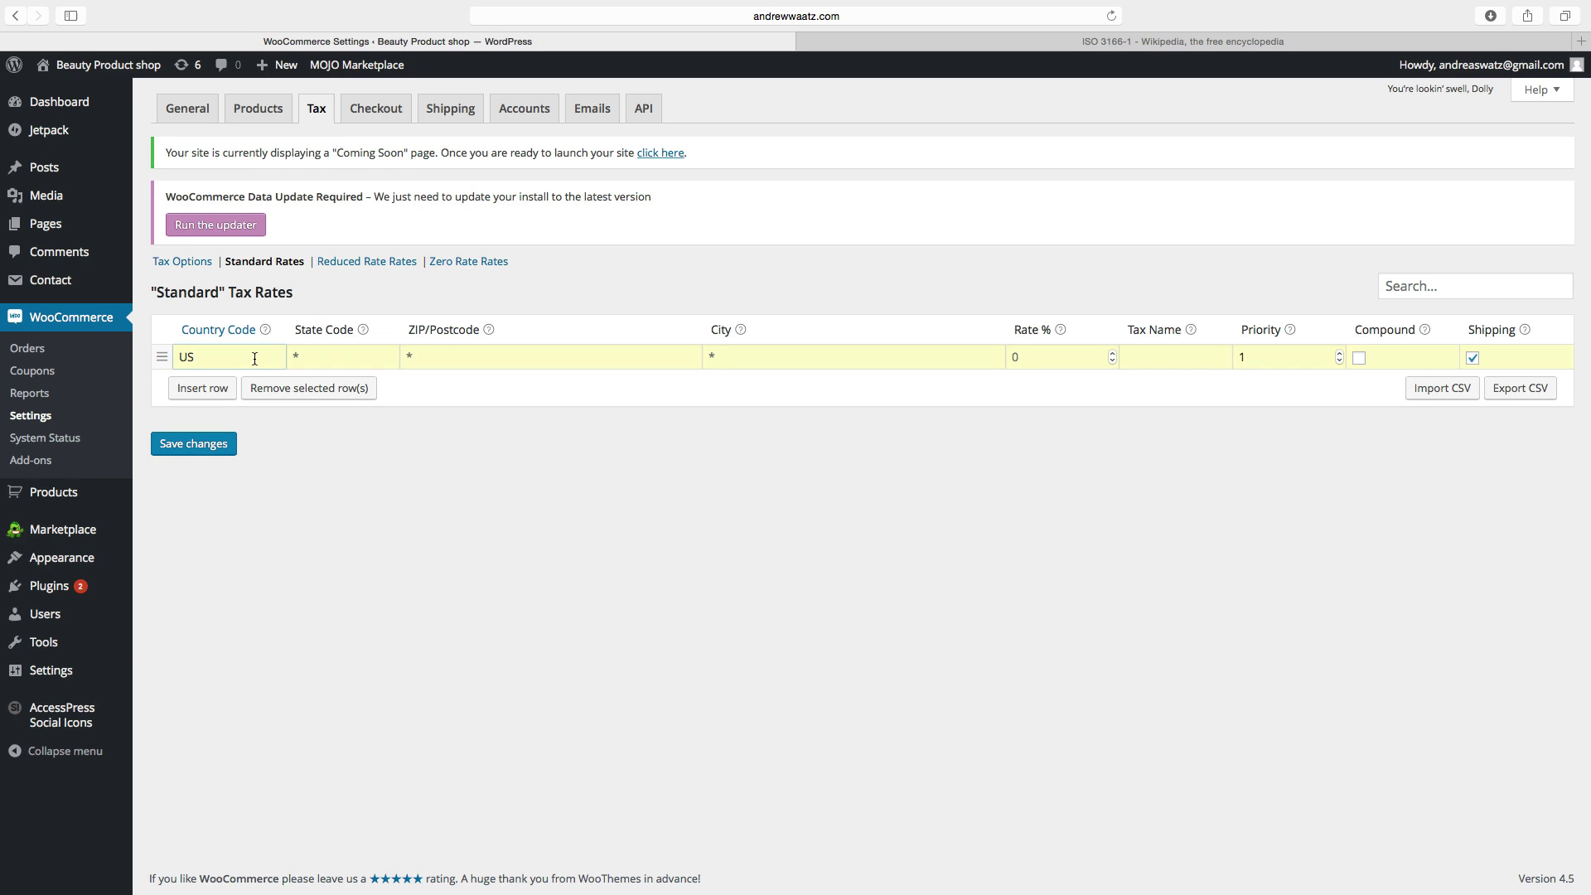
pyautogui.click(324, 356)
pyautogui.write('AL')
pyautogui.click(424, 353)
pyautogui.write('2000-')
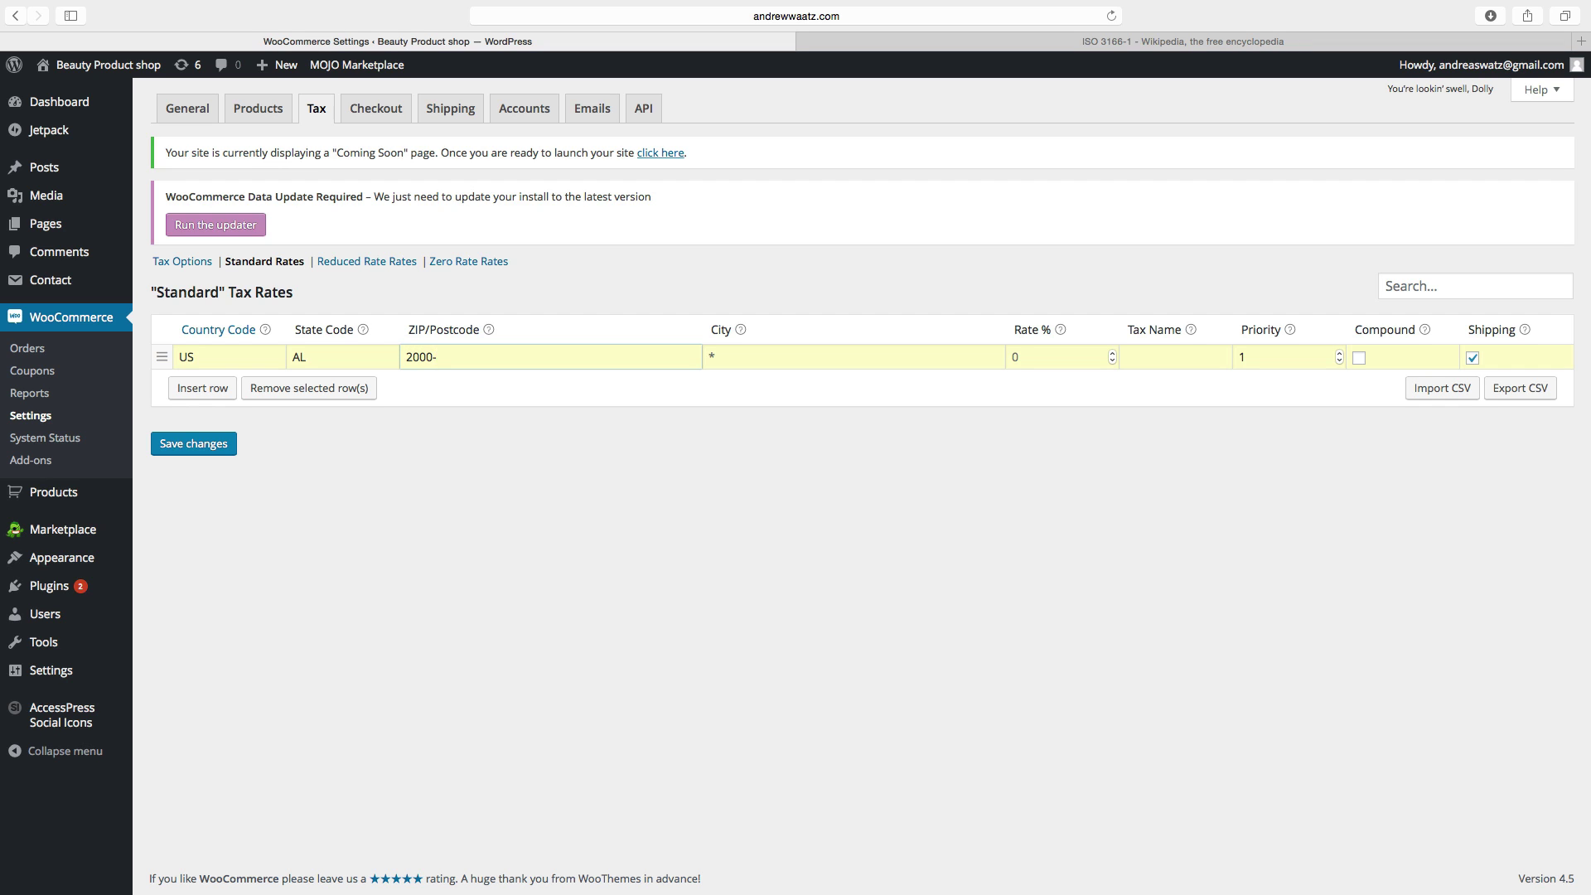
pyautogui.write('3000')
pyautogui.click(736, 356)
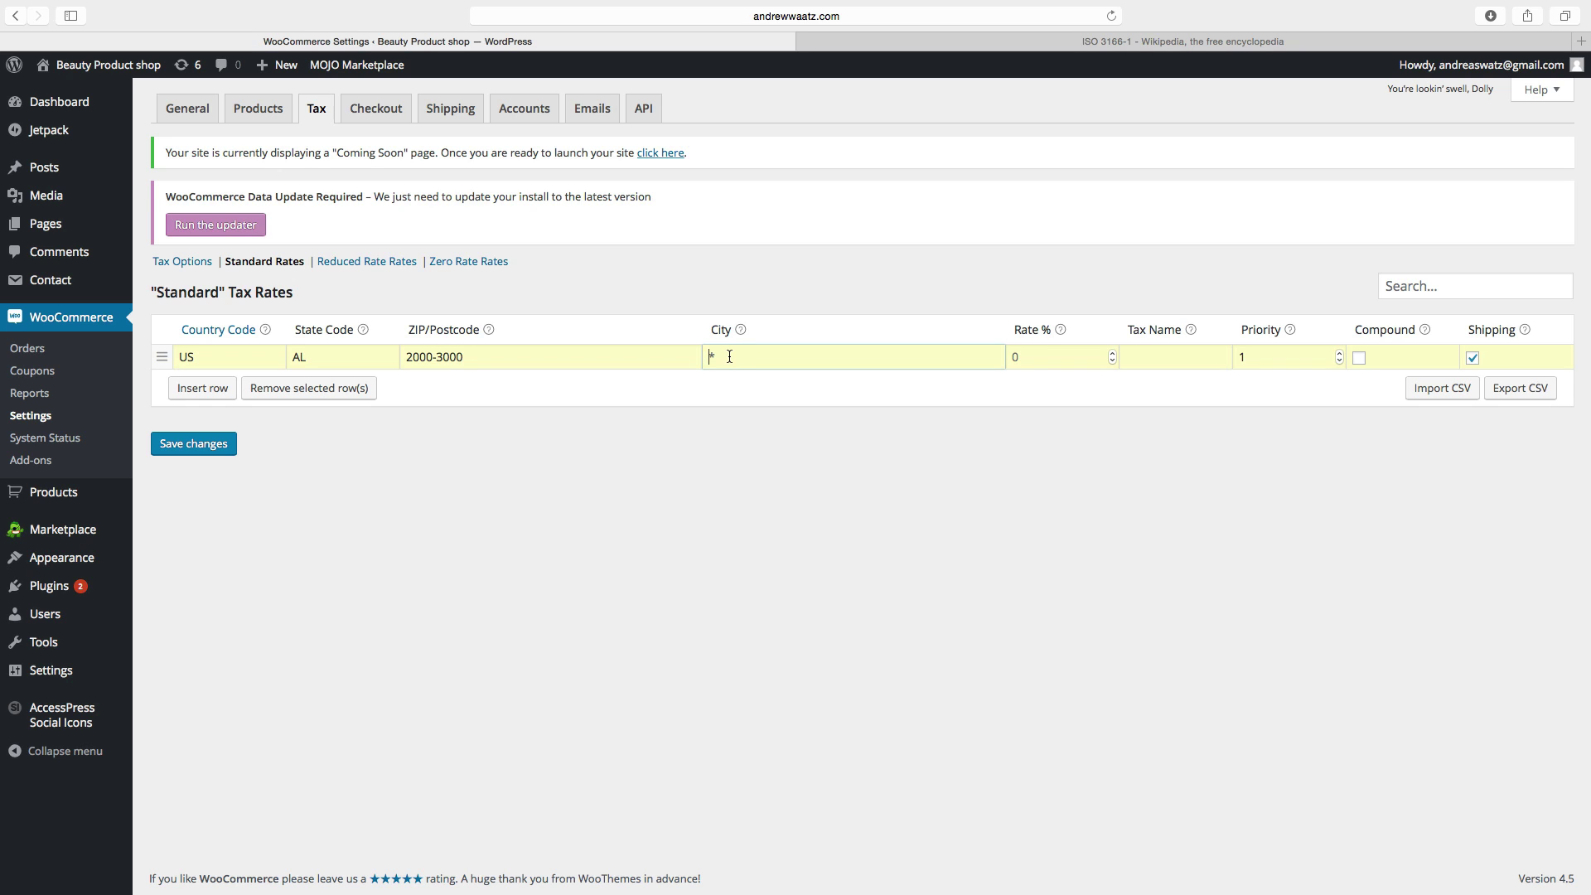
# - Enter a 7.000% rate and name it Sales Tax
pyautogui.click(1030, 357)
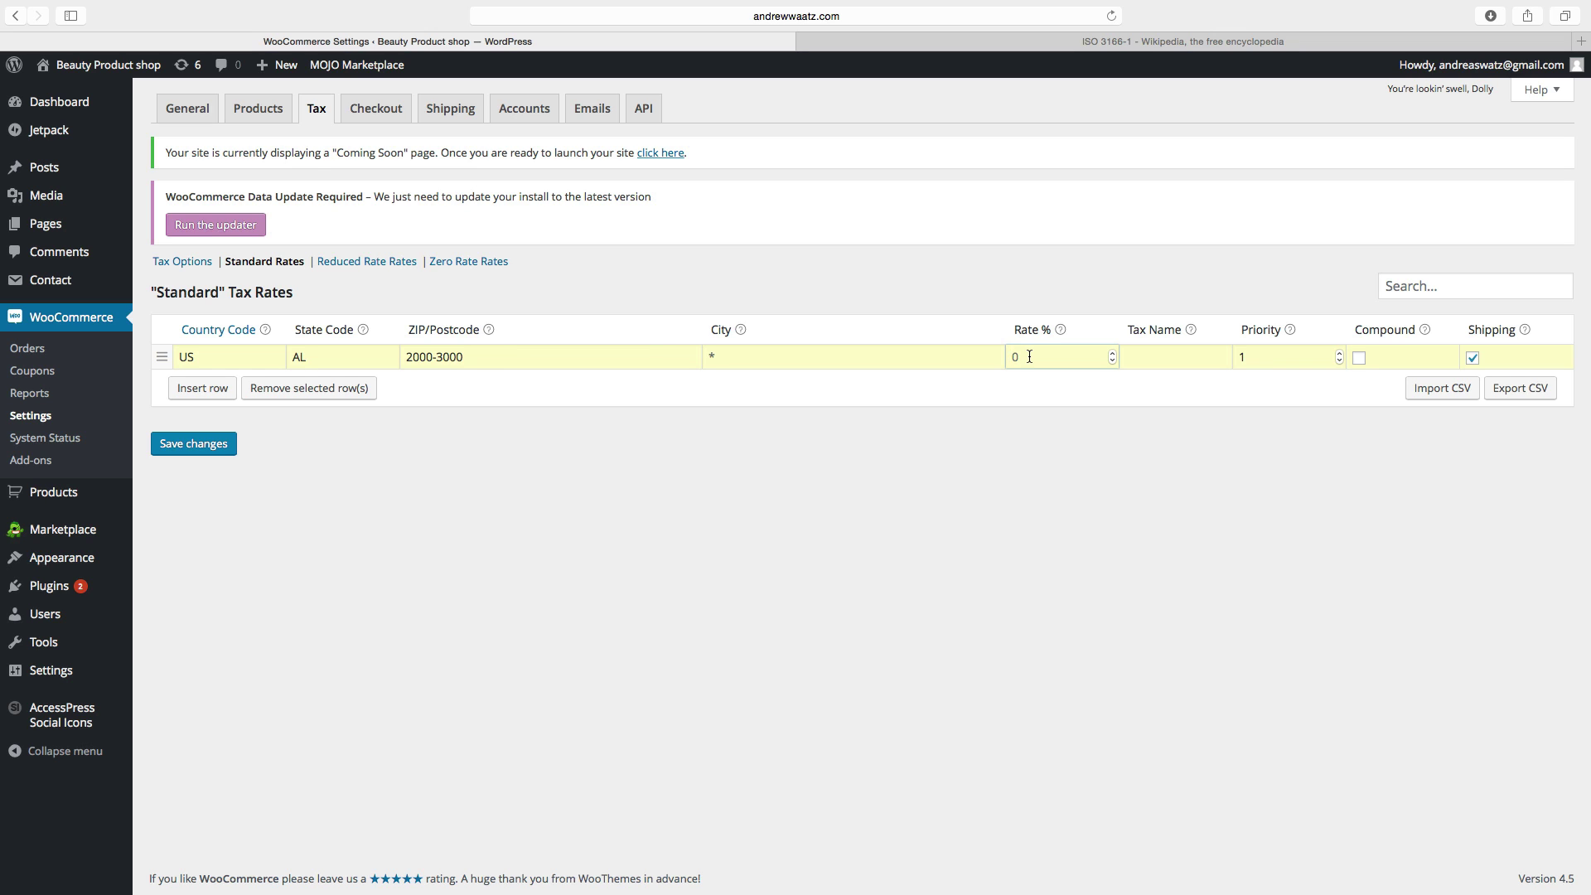
pyautogui.write('7.000')
pyautogui.press('Tab')
pyautogui.write('Sales Tax')
# - Save the 7% US Sales Tax rate row for postcodes 2000-3000, then view the Reduced Rate rates
pyautogui.click(206, 451)
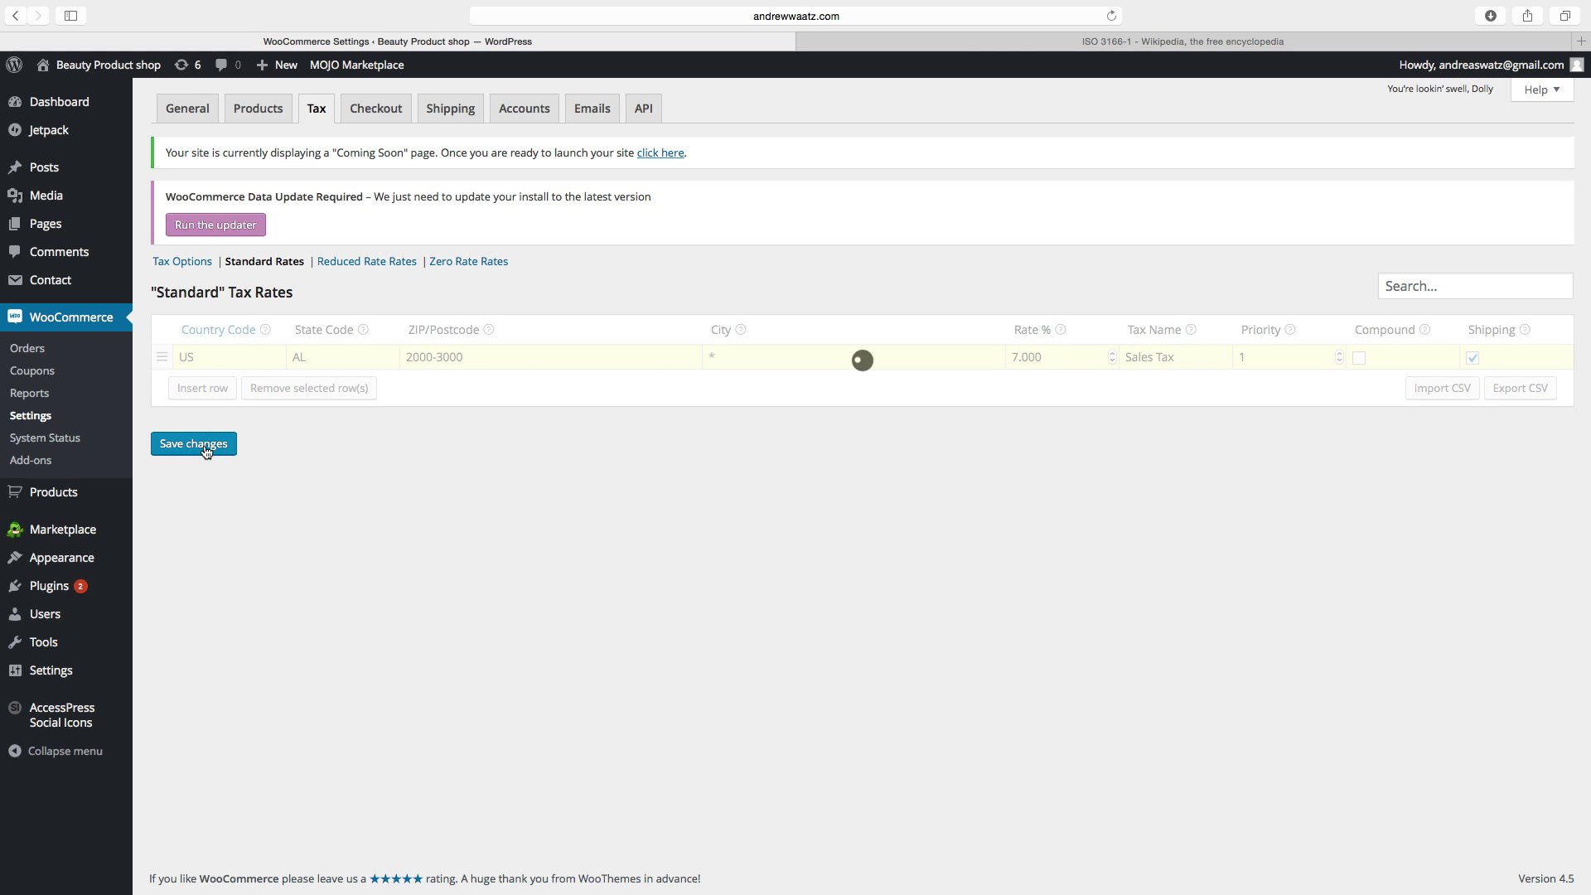
pyautogui.click(367, 261)
pyautogui.click(265, 262)
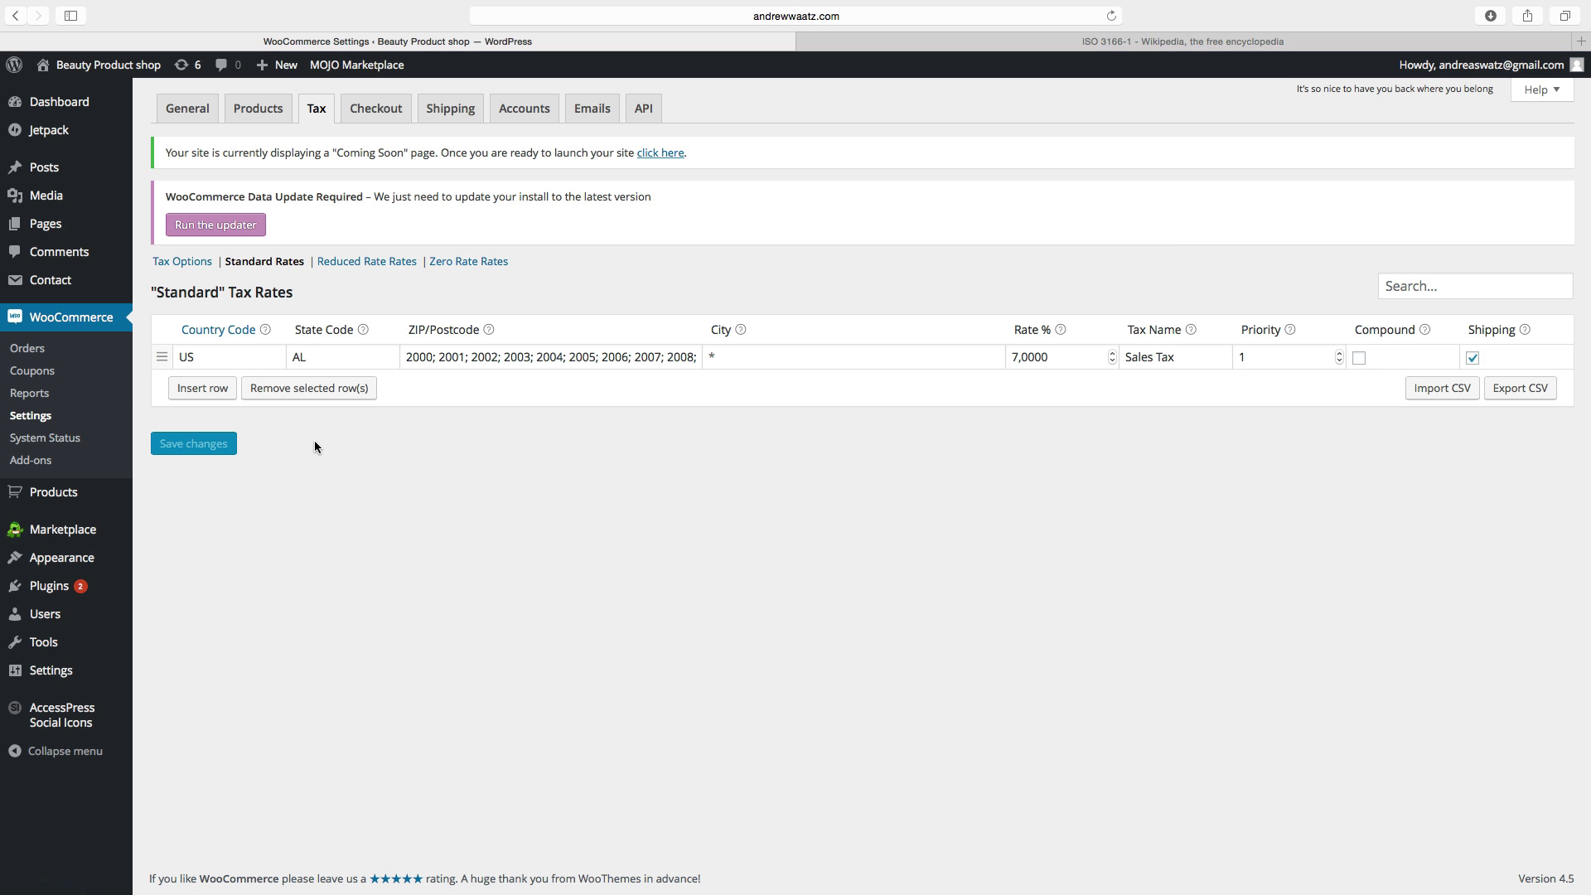
pyautogui.click(353, 261)
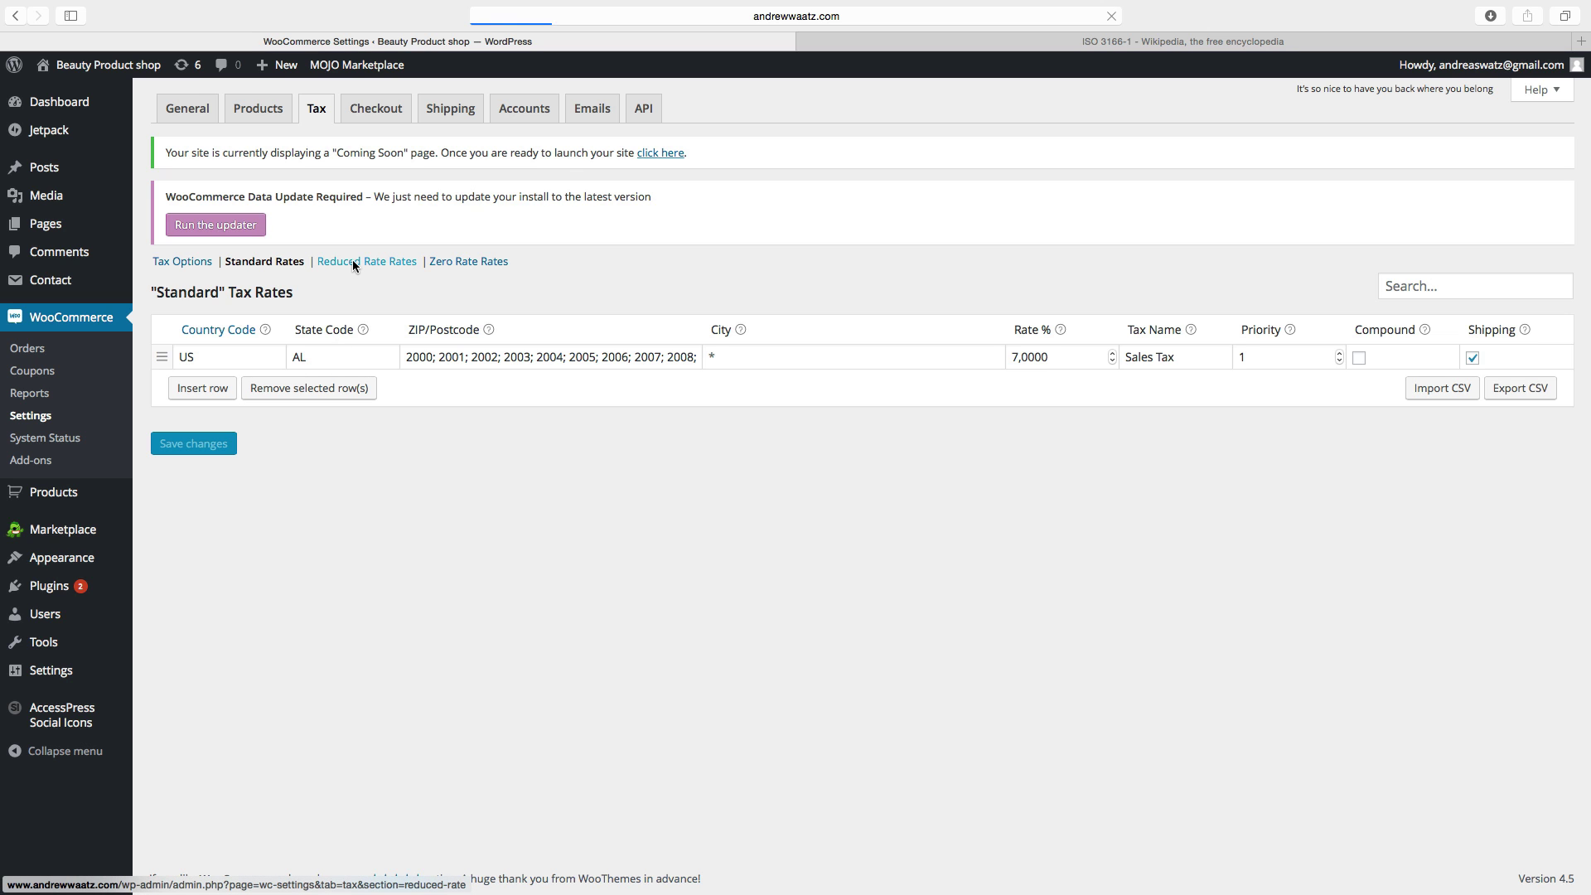